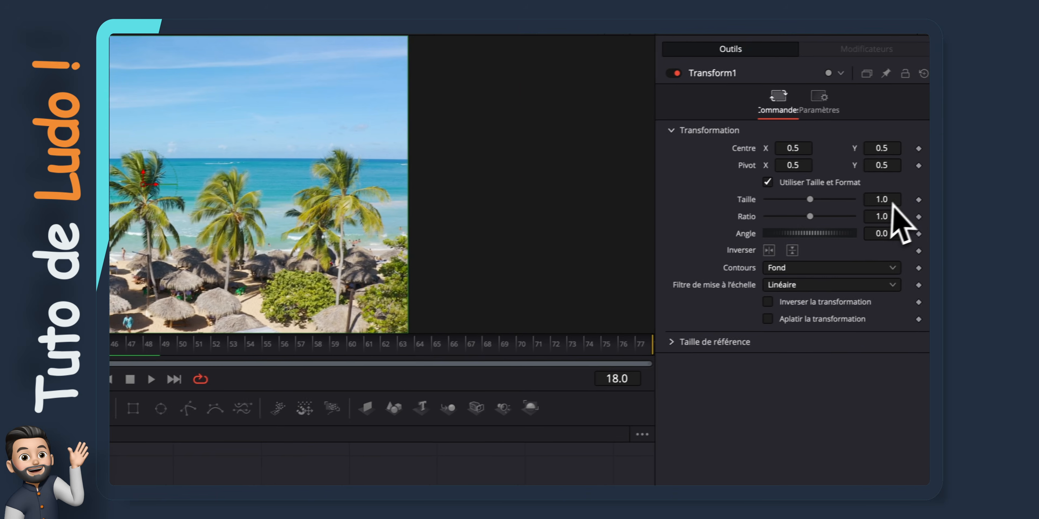
Step: Keyframe the Transform's Taille at 1.0 on frame 18 and at 3.0 on frame 47
{"action": "left_click", "coordinate": [906, 216]}
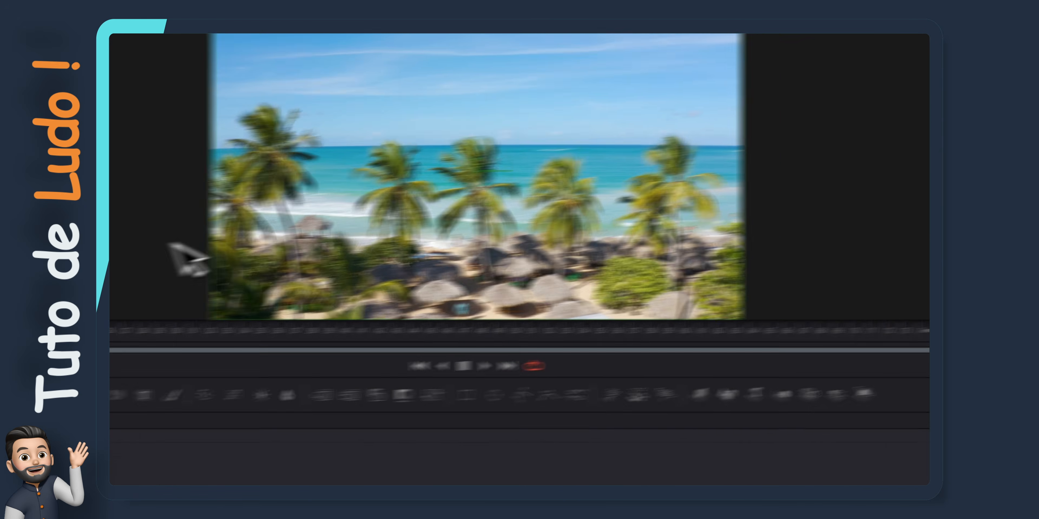
{"action": "key", "text": "Right"}
{"action": "key", "text": "Right"}
{"action": "key", "text": "Right"}
{"action": "key", "text": "Right"}
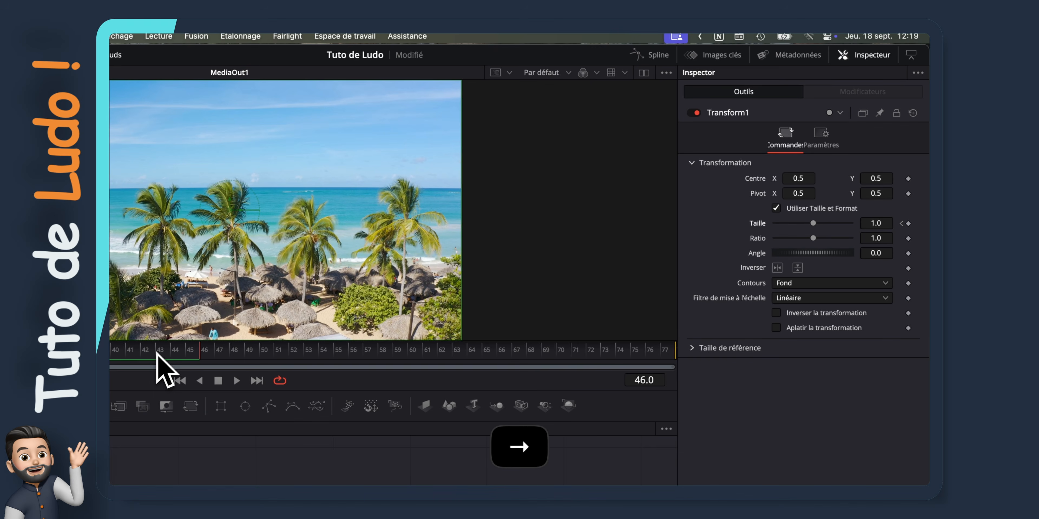
{"action": "key", "text": "Right"}
{"action": "key", "text": "Right"}
{"action": "key", "text": "Left"}
{"action": "key", "text": "Right"}
{"action": "key", "text": "Left"}
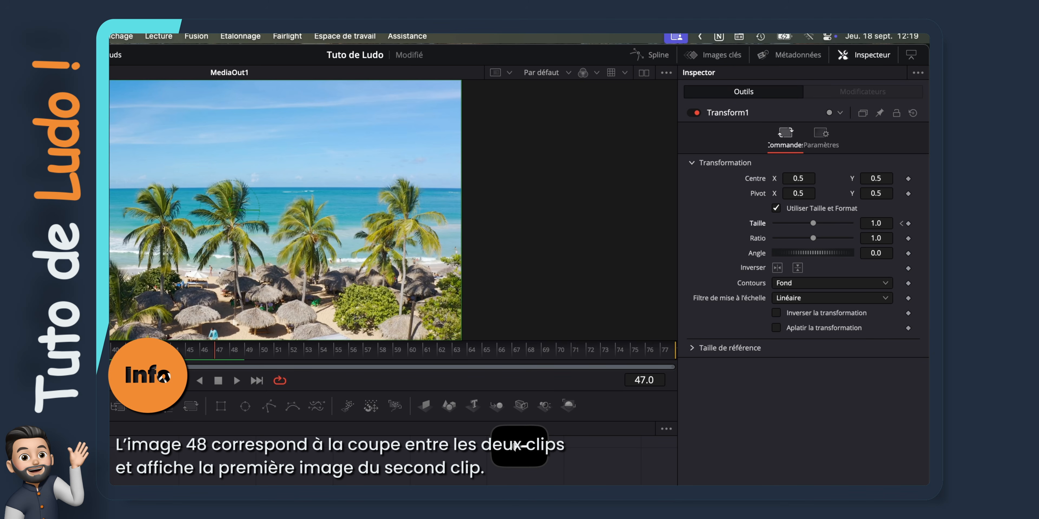
{"action": "left_click", "coordinate": [876, 223]}
{"action": "type", "text": "3"}
{"action": "key", "text": "Return"}
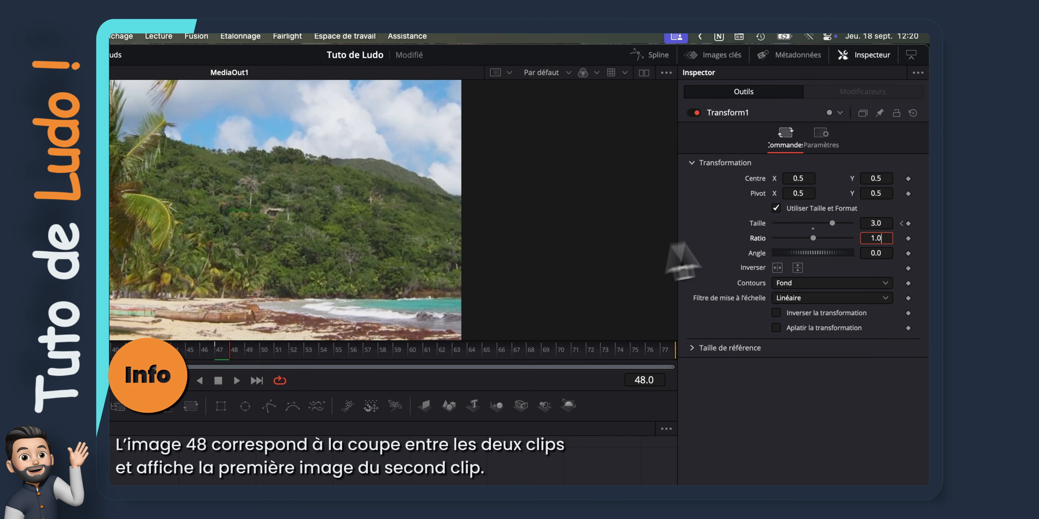
Step: Keyframe the Transform's Taille at 0.3 on frame 48 and at 1.0 on frame 77
{"action": "double_click", "coordinate": [877, 223]}
{"action": "type", "text": "0"}
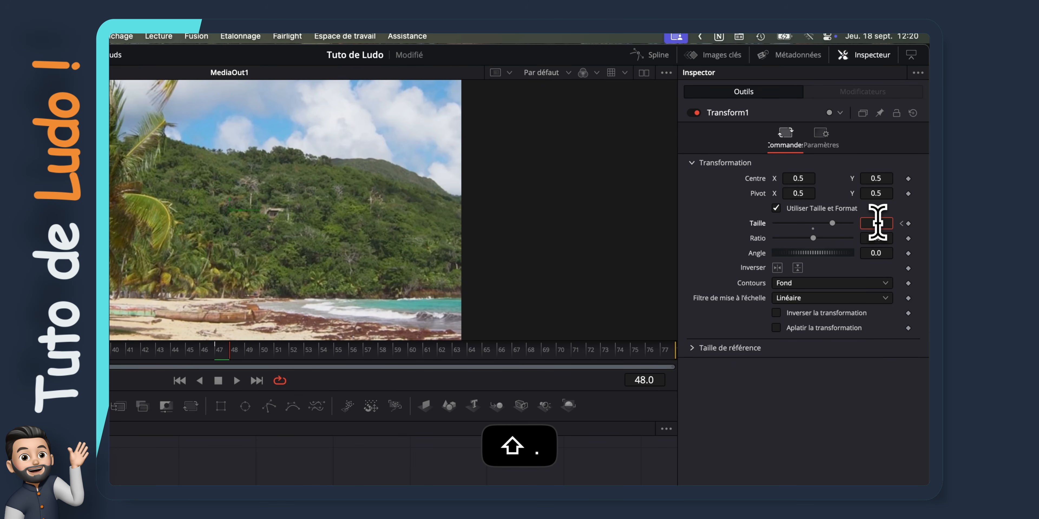
{"action": "type", "text": ".4"}
{"action": "key", "text": "Return"}
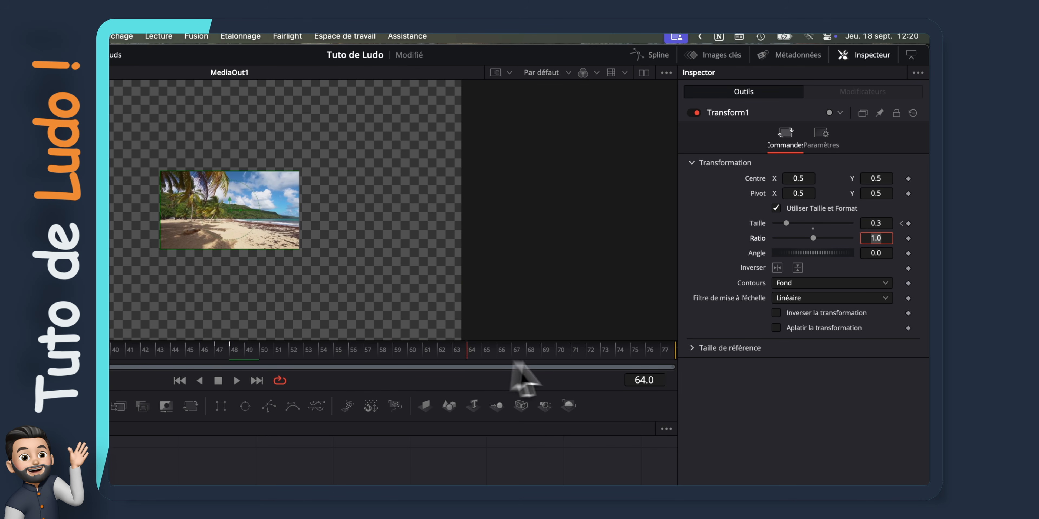
{"action": "left_click_drag", "start_coordinate": [520, 375], "coordinate": [685, 378]}
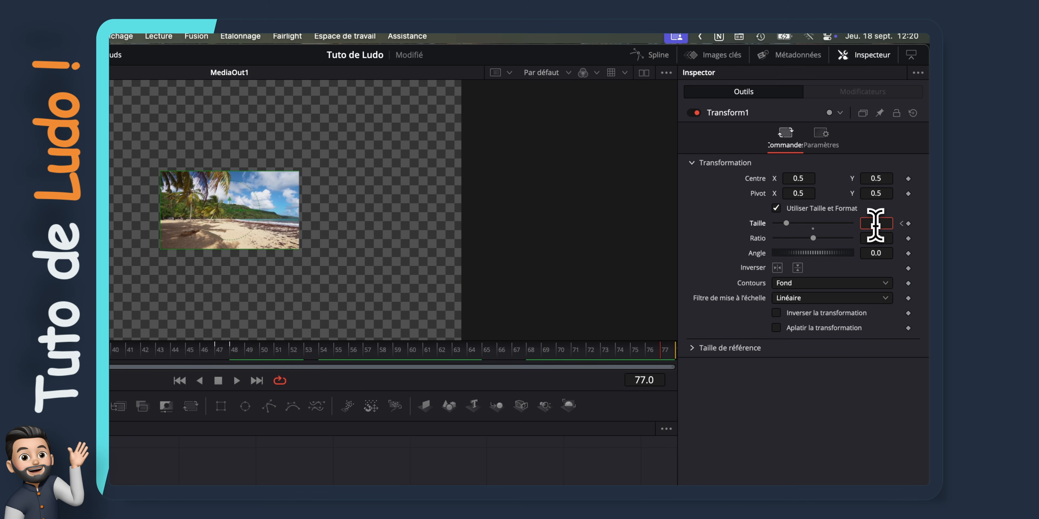
{"action": "type", "text": "1"}
{"action": "key", "text": "Return"}
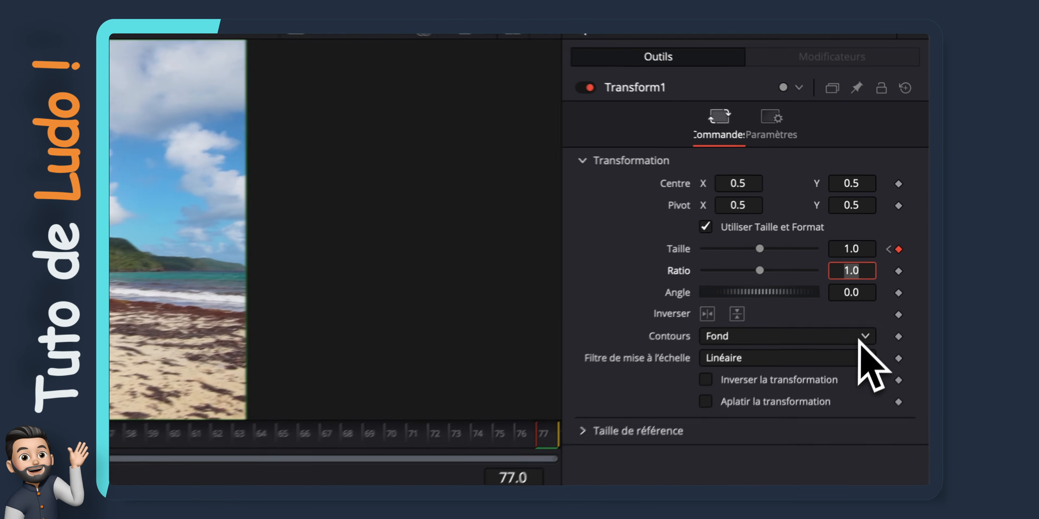
Step: Set the Transform's Contours to Miroir and enable motion blur with quality 10 and a shutter angle of 360
{"action": "left_click", "coordinate": [885, 284]}
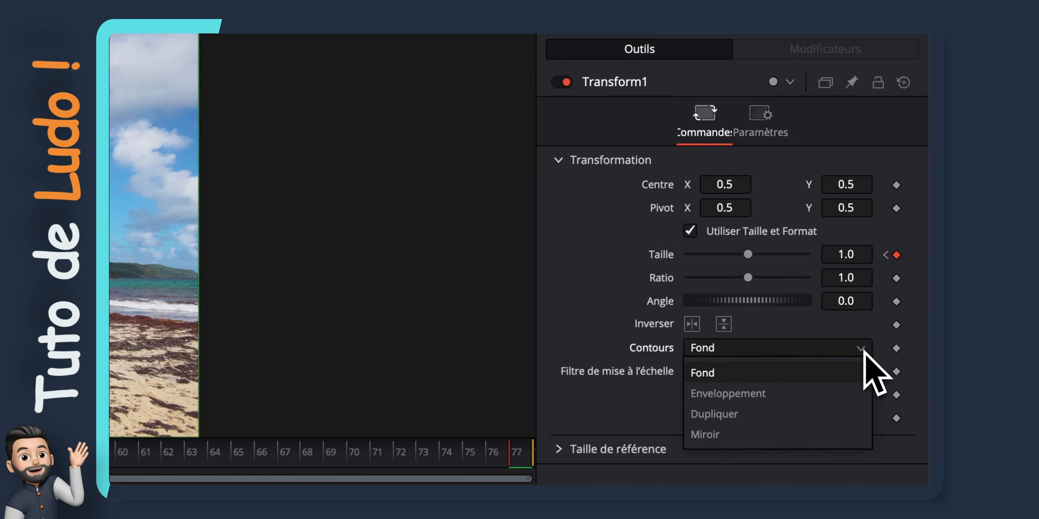
{"action": "left_click", "coordinate": [733, 433]}
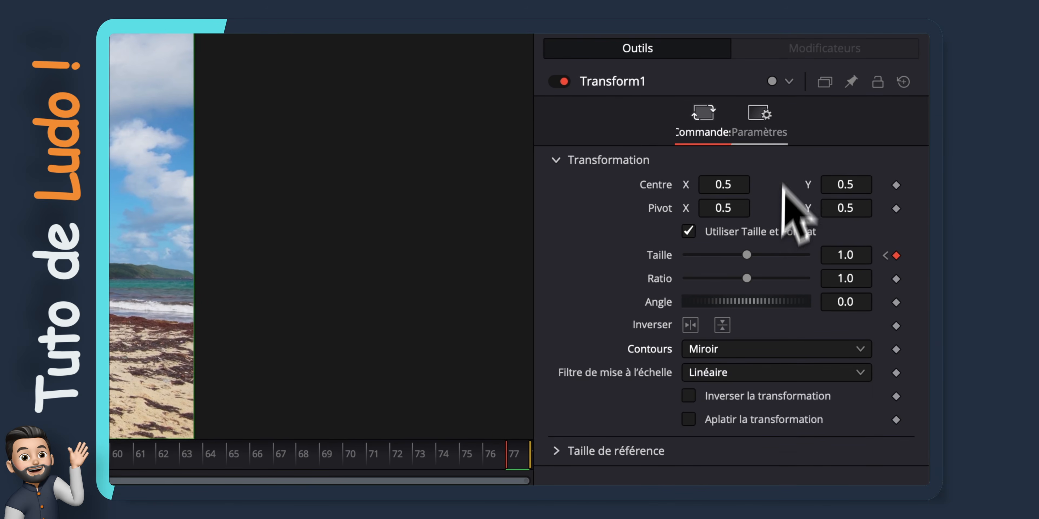
{"action": "left_click", "coordinate": [758, 121]}
{"action": "left_click", "coordinate": [689, 359]}
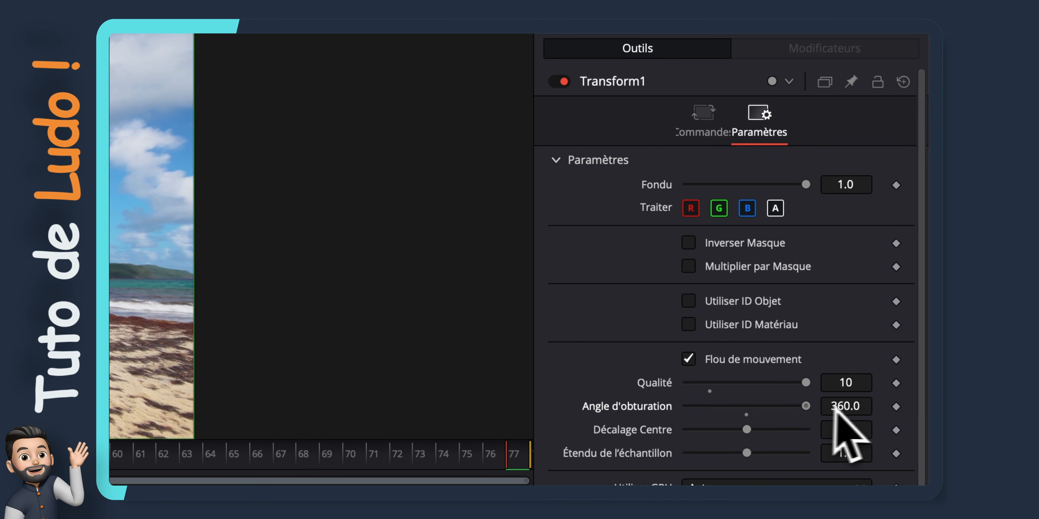
Step: Display the Transform's Taille curve in the spline editor and fit it to the view
{"action": "left_click", "coordinate": [588, 43]}
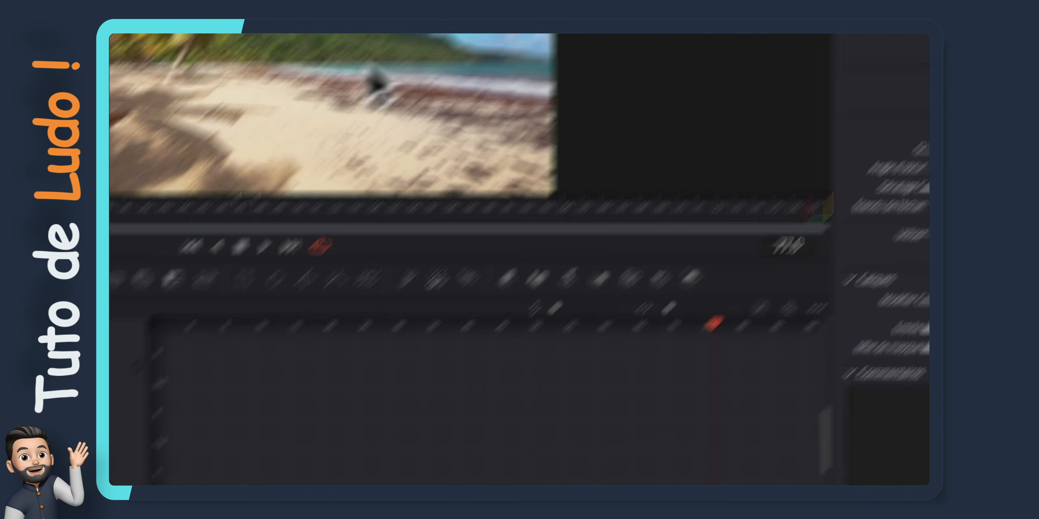
{"action": "left_click", "coordinate": [150, 233]}
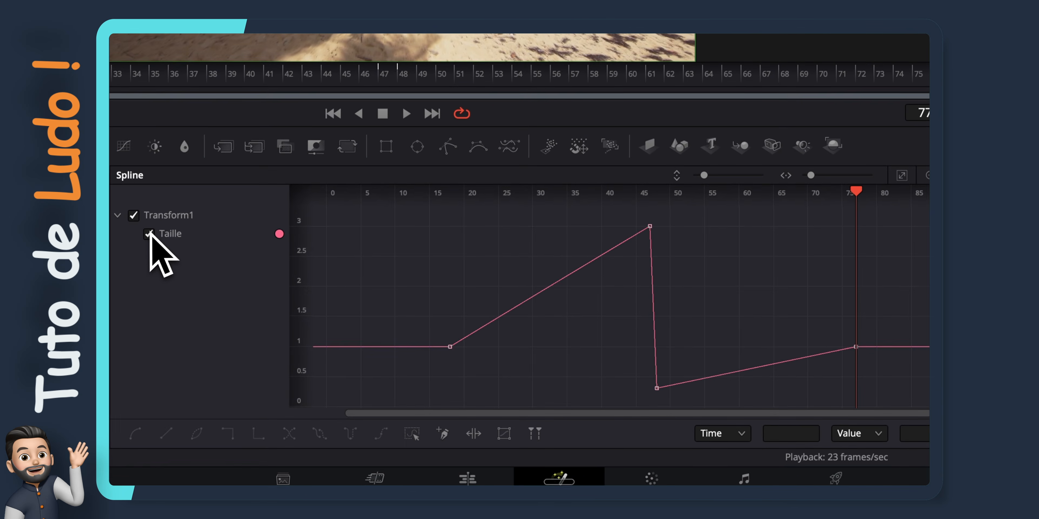
{"action": "left_click", "coordinate": [900, 177]}
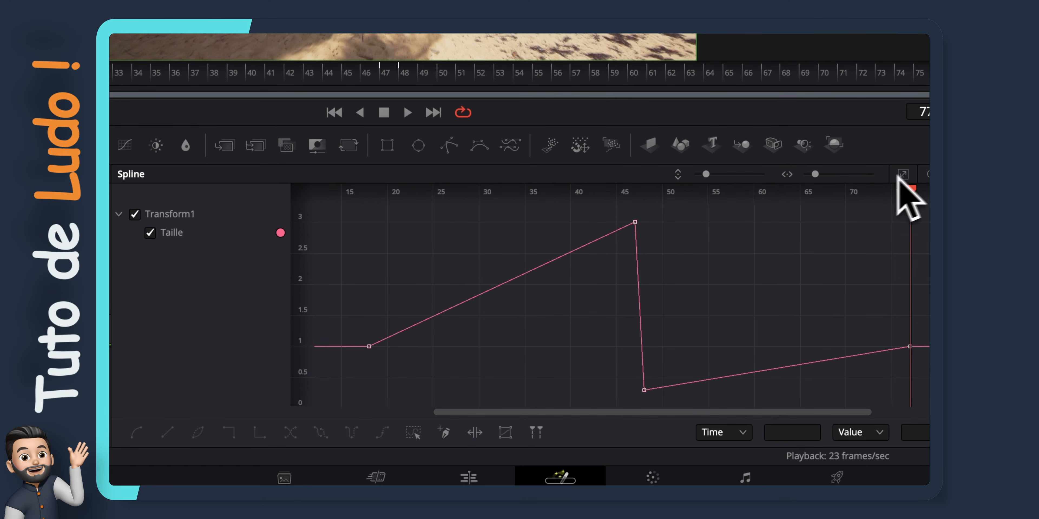
Step: Smooth all Taille keyframes and reshape their handles so the curve accelerates sharply into frame 47 and eases out after frame 48
{"action": "left_click_drag", "start_coordinate": [346, 218], "coordinate": [928, 417]}
{"action": "key", "text": "f"}
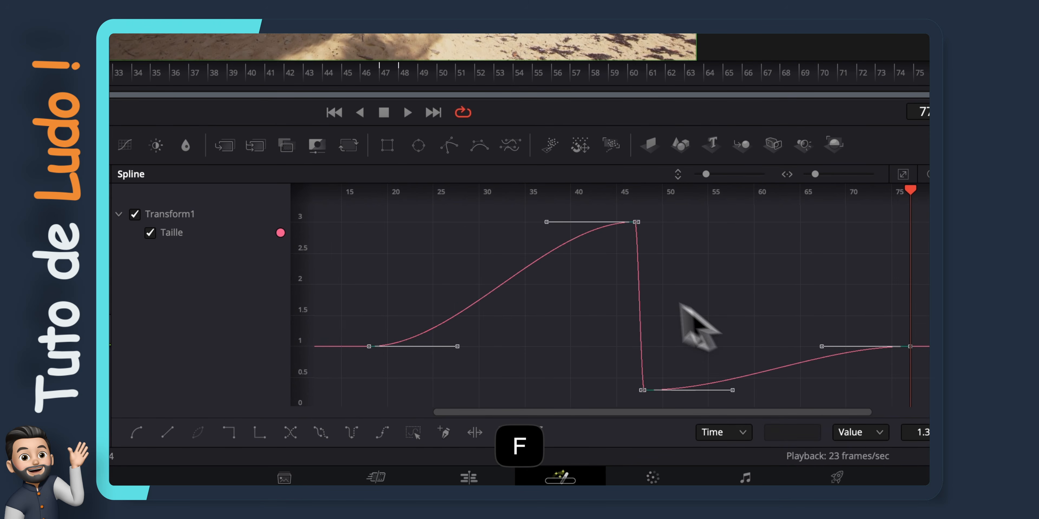
{"action": "left_click_drag", "start_coordinate": [494, 230], "coordinate": [618, 313]}
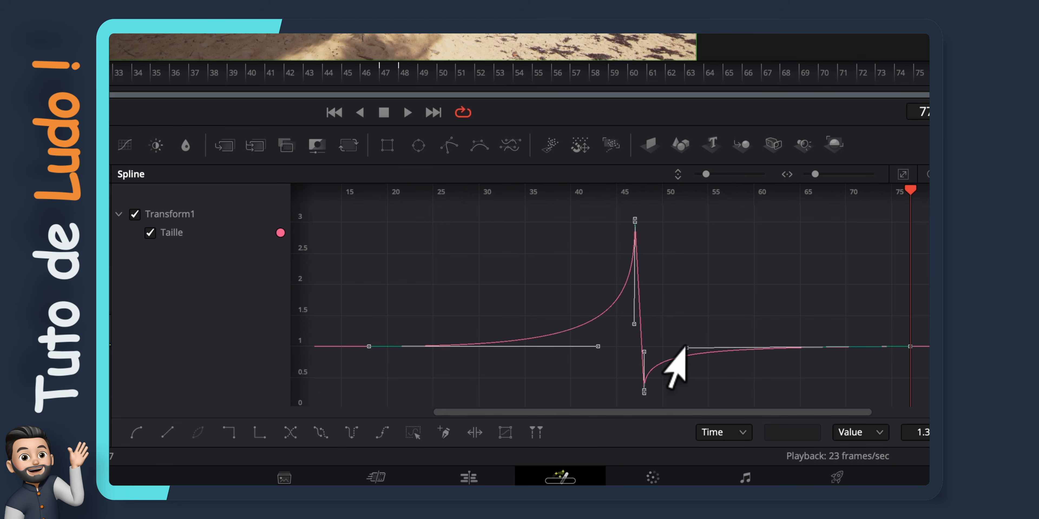
Step: Return to the Edit page and set the playback render cache to Automatique
{"action": "left_click", "coordinate": [469, 475]}
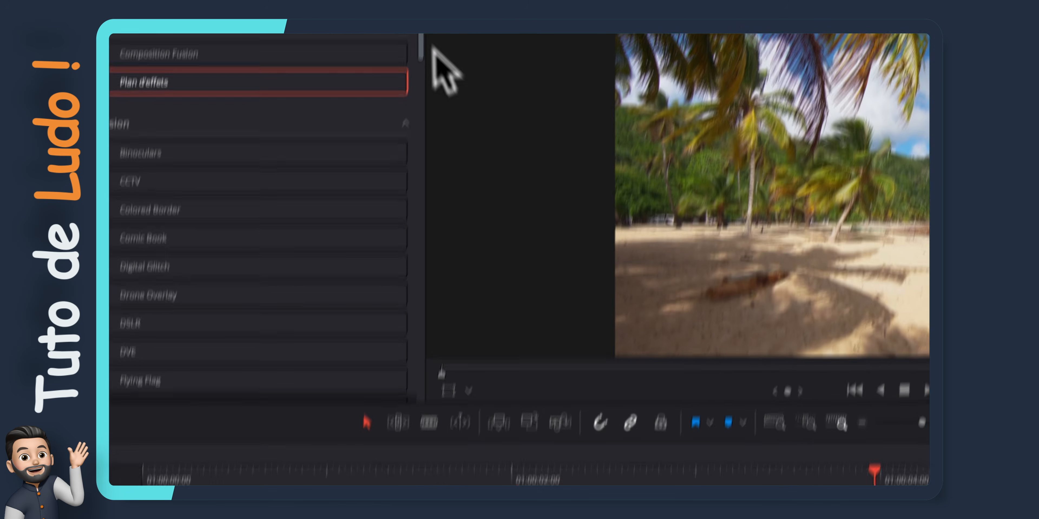
{"action": "left_click", "coordinate": [397, 36]}
{"action": "mouse_move", "coordinate": [493, 107]}
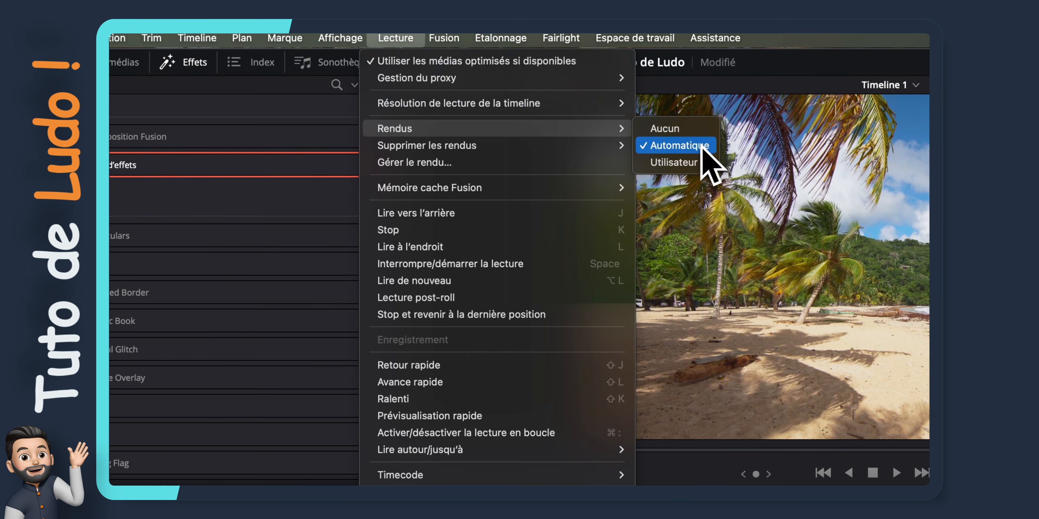
{"action": "left_click", "coordinate": [673, 144]}
Step: Play back the zoom transition across the cut between the two beach clips
{"action": "key", "text": "space"}
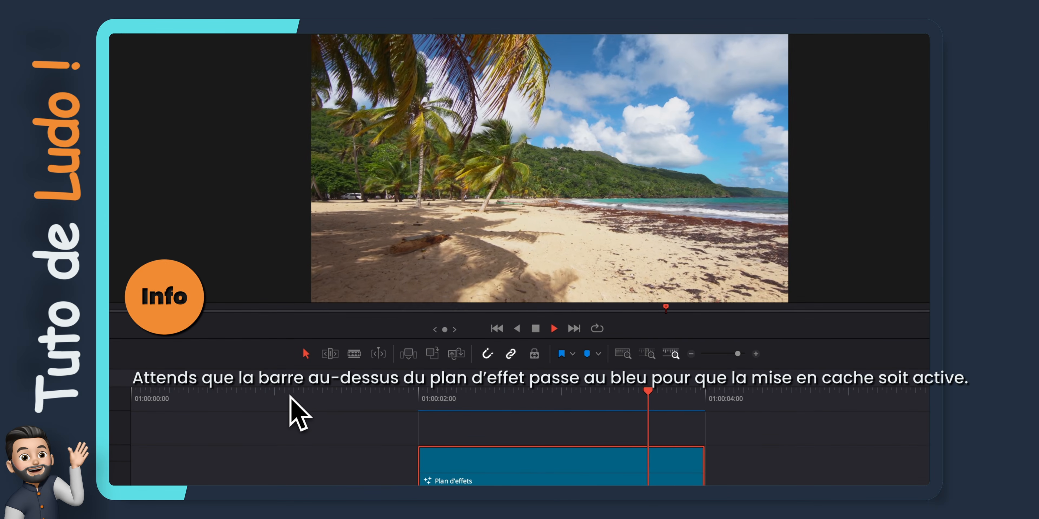
{"action": "left_click", "coordinate": [341, 395]}
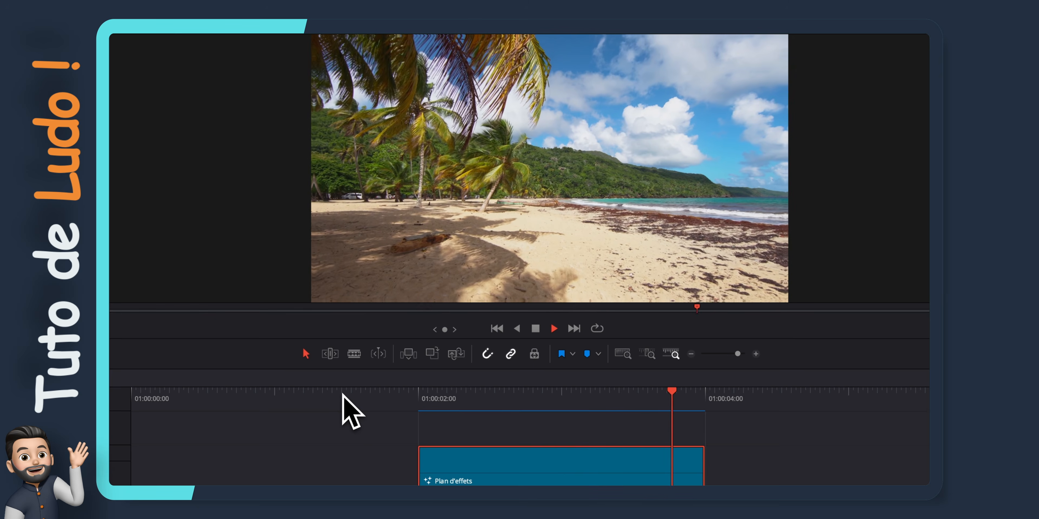
{"action": "key", "text": "space"}
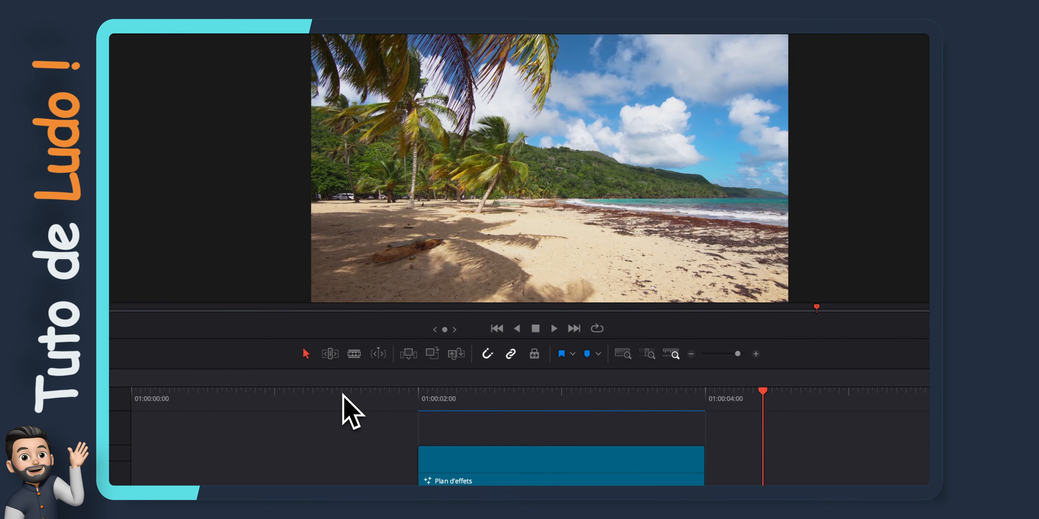
Step: Rename the Plan d'effets clip on Vidéo 2 as ZOOM and set its clip colour to orange
{"action": "left_click", "coordinate": [628, 470]}
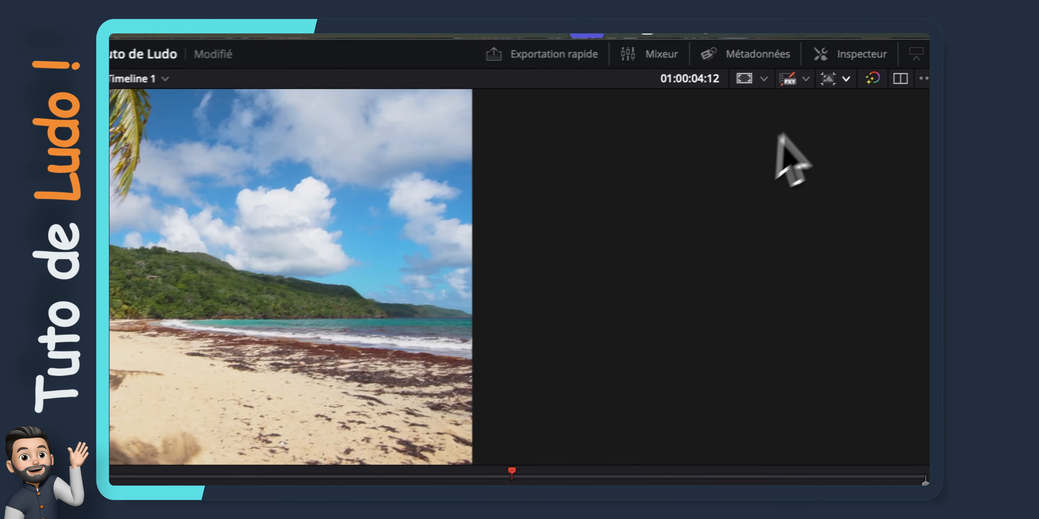
{"action": "left_click", "coordinate": [846, 66]}
{"action": "left_click", "coordinate": [889, 129]}
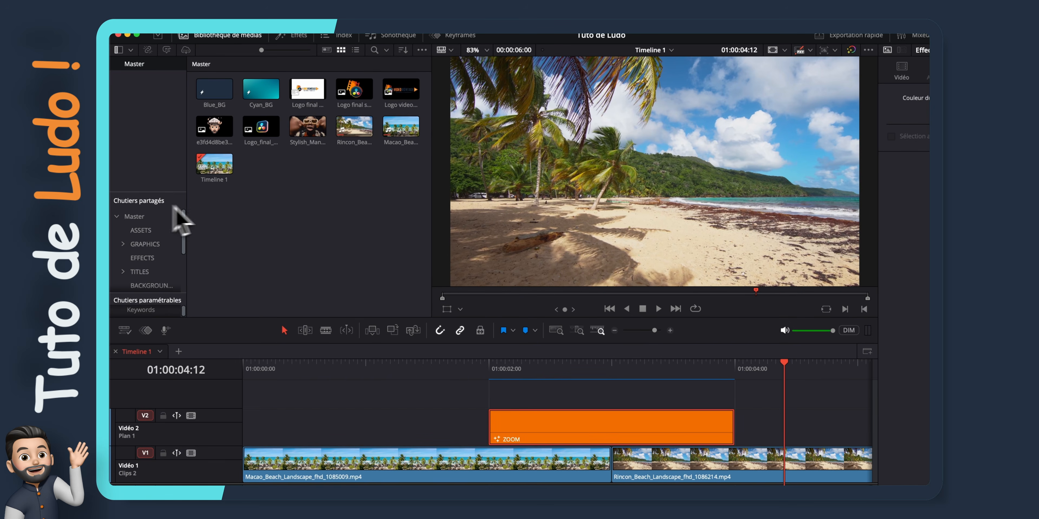
Step: Store the ZOOM effects clip in the shared Master bin and place it from there over the cut between the beach clips
{"action": "left_click", "coordinate": [422, 49]}
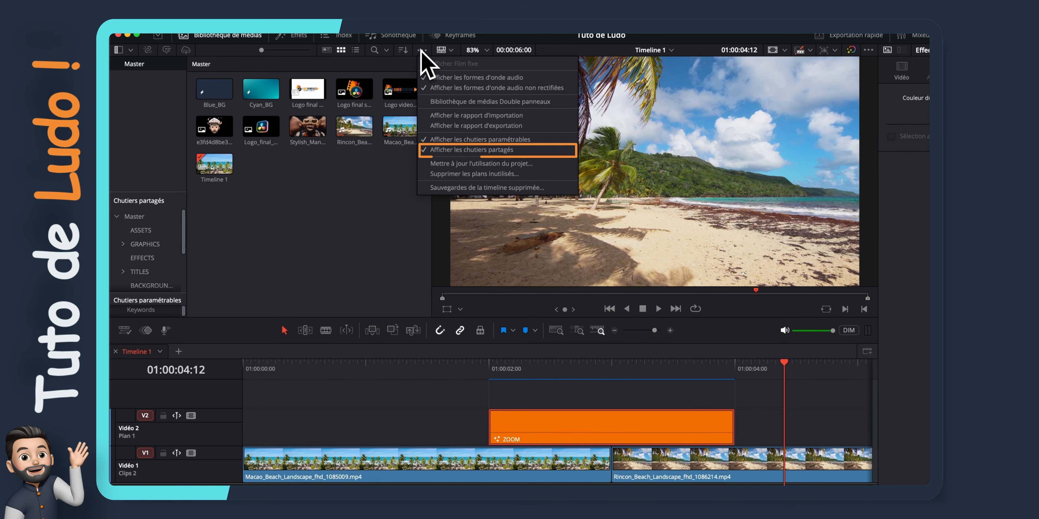
{"action": "left_click", "coordinate": [421, 50]}
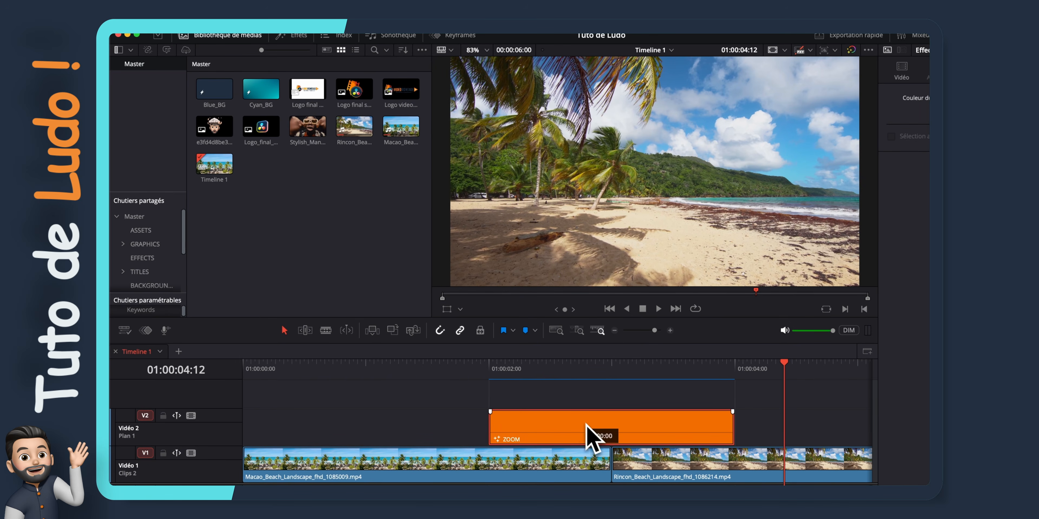
{"action": "left_click_drag", "start_coordinate": [586, 424], "coordinate": [141, 220]}
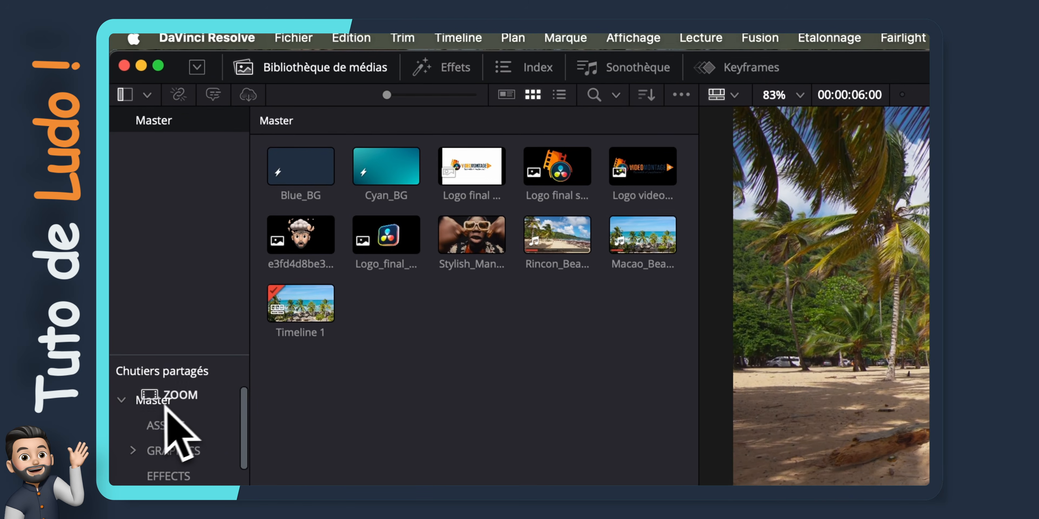
{"action": "left_click_drag", "start_coordinate": [165, 407], "coordinate": [203, 400]}
{"action": "left_click_drag", "start_coordinate": [299, 129], "coordinate": [424, 226]}
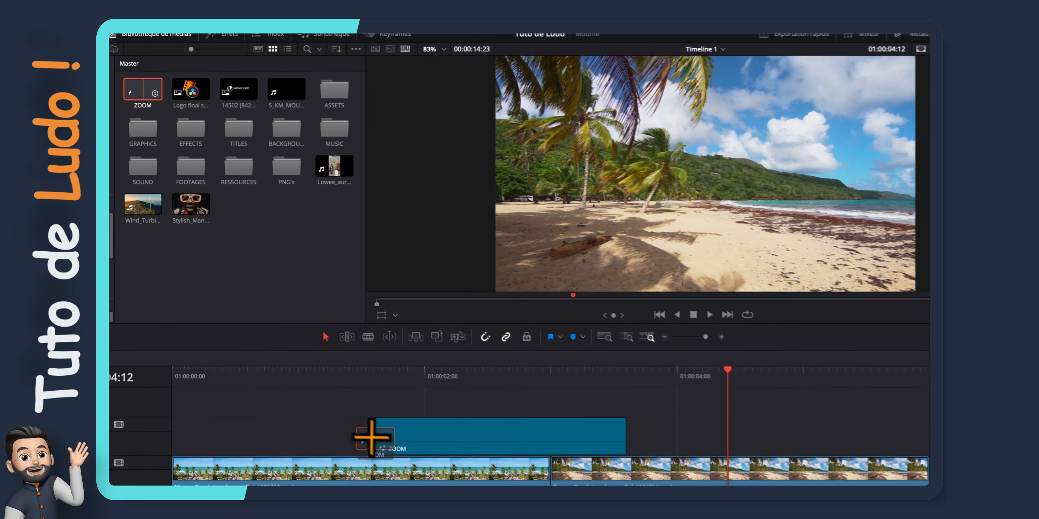
{"action": "left_click_drag", "start_coordinate": [371, 435], "coordinate": [406, 429]}
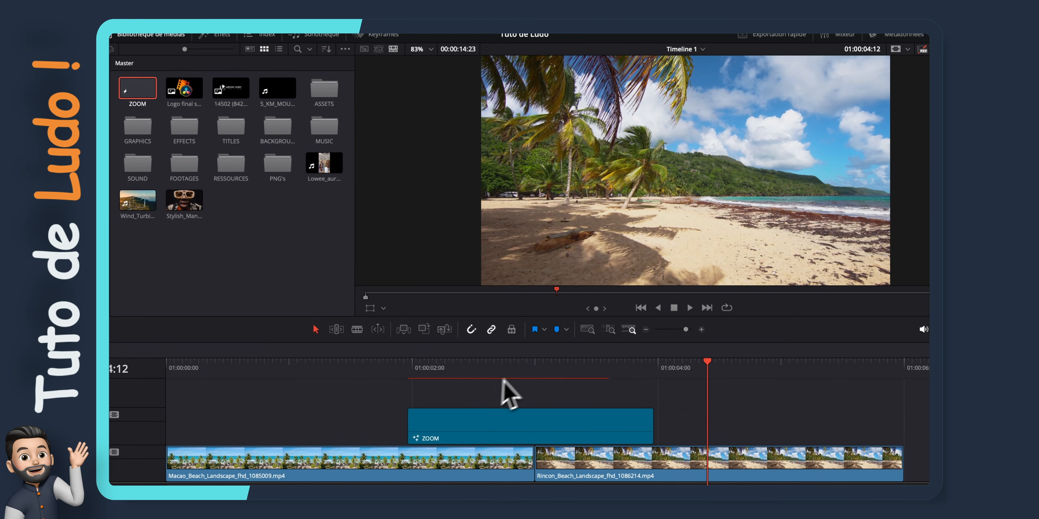
Step: Move the ZOOM clip to start at 01:00:02:03, one second before the cut, and play the sequence
{"action": "left_click", "coordinate": [538, 369]}
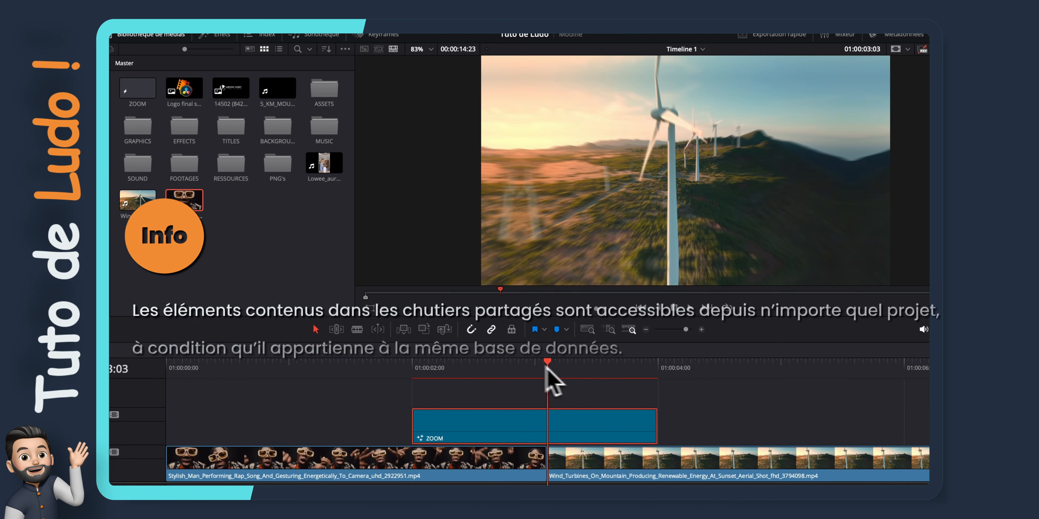
{"action": "key", "text": "shift+Left"}
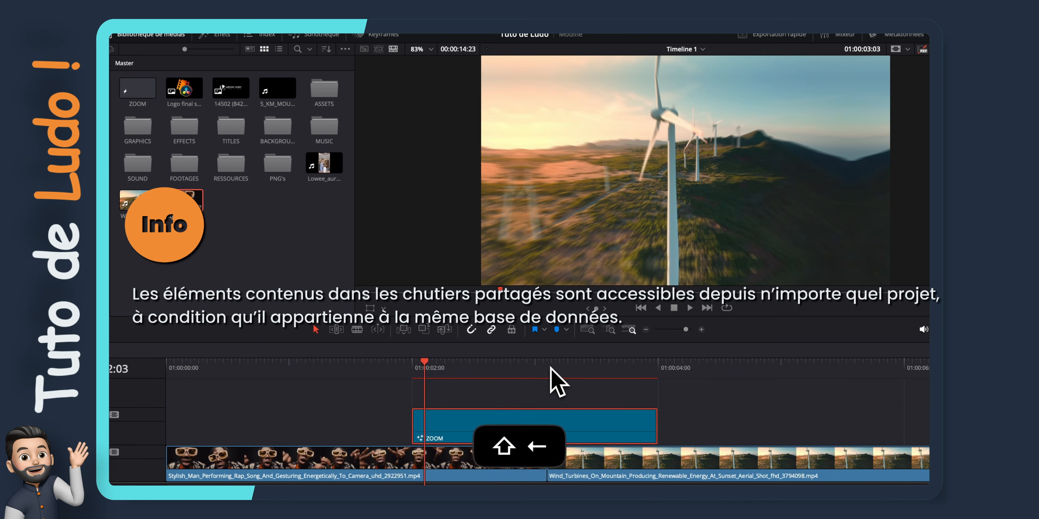
{"action": "left_click_drag", "start_coordinate": [527, 420], "coordinate": [538, 422]}
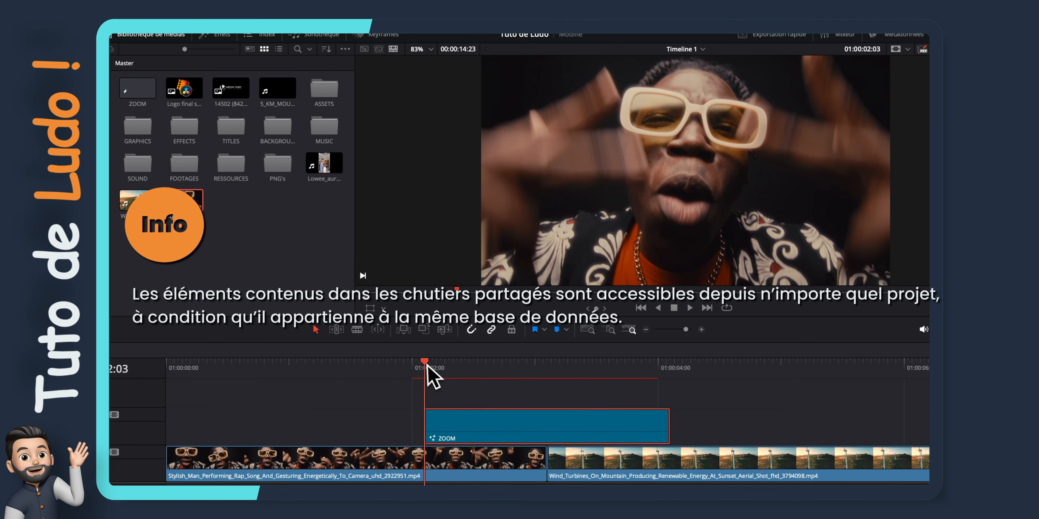
{"action": "left_click", "coordinate": [310, 365]}
{"action": "key", "text": "space"}
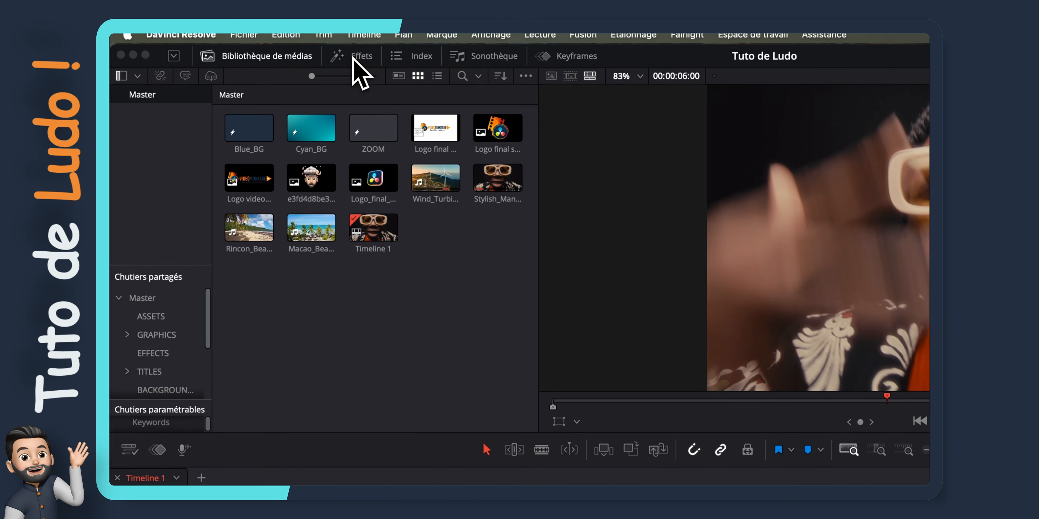
Step: Find Zoom In among the Fusion video transitions and try to place it on the cut between the man and wind turbine clips
{"action": "left_click", "coordinate": [353, 58]}
{"action": "left_click", "coordinate": [171, 114]}
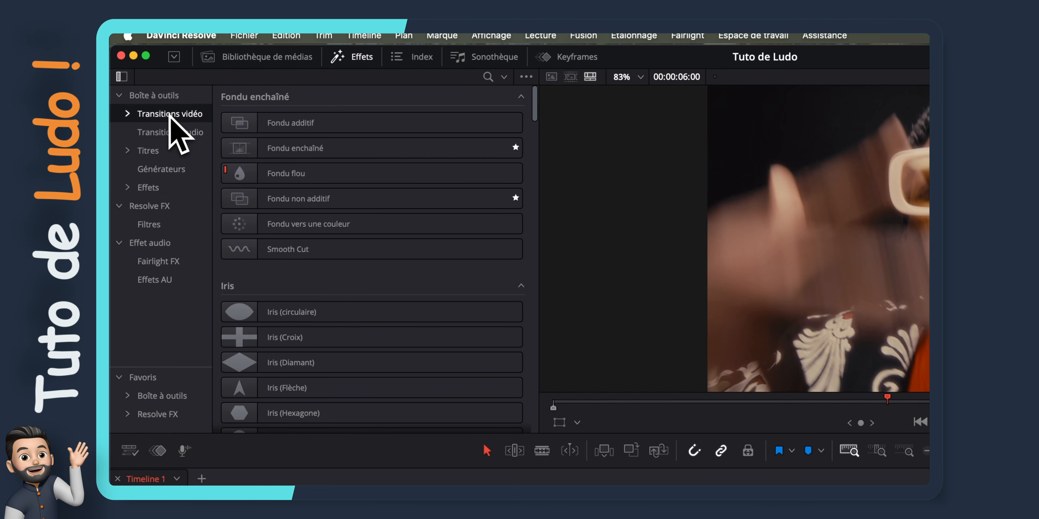
{"action": "scroll", "coordinate": [371, 266], "scroll_direction": "down", "scroll_amount": 15}
{"action": "scroll", "coordinate": [386, 281], "scroll_direction": "down", "scroll_amount": 2}
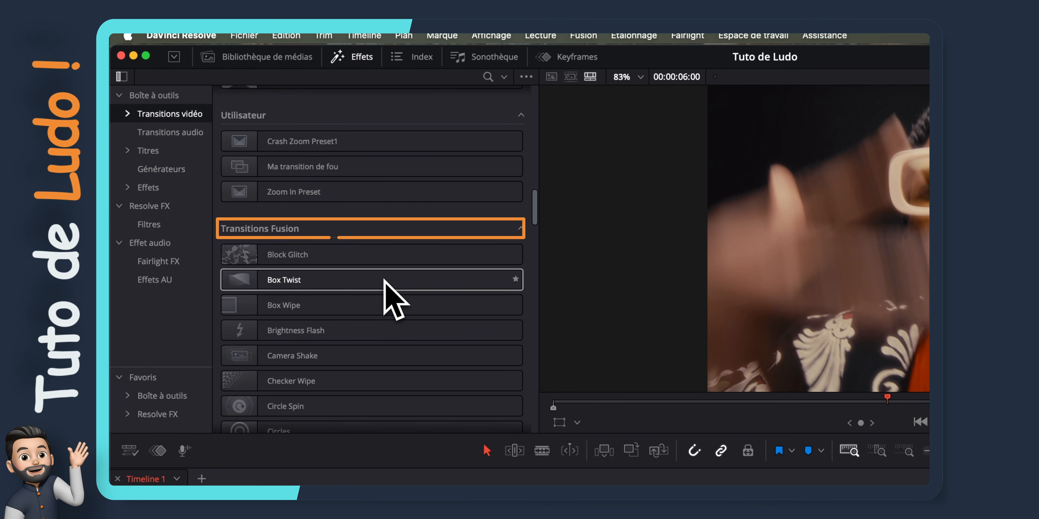
{"action": "scroll", "coordinate": [385, 281], "scroll_direction": "down", "scroll_amount": 20}
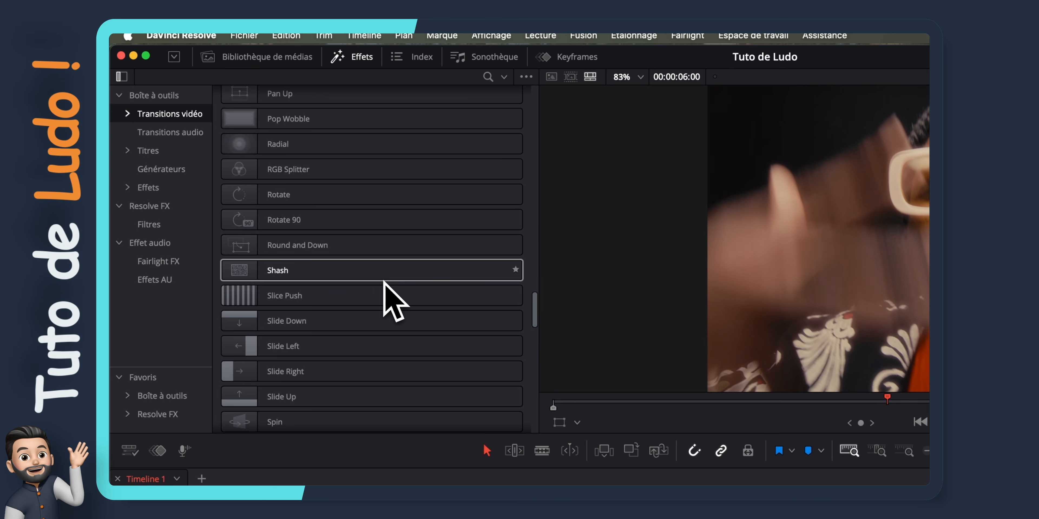
{"action": "left_click_drag", "start_coordinate": [283, 355], "coordinate": [706, 424]}
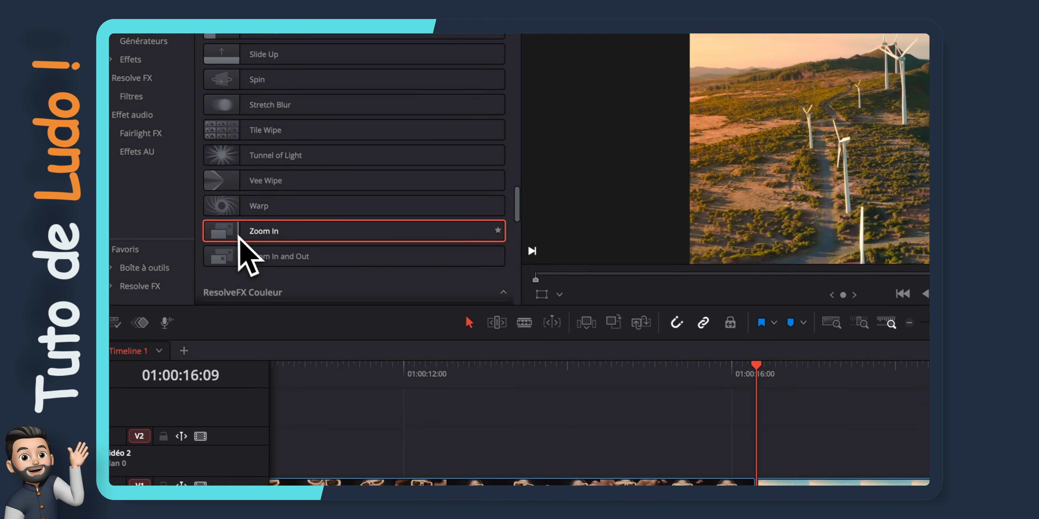
{"action": "left_click_drag", "start_coordinate": [255, 244], "coordinate": [658, 455]}
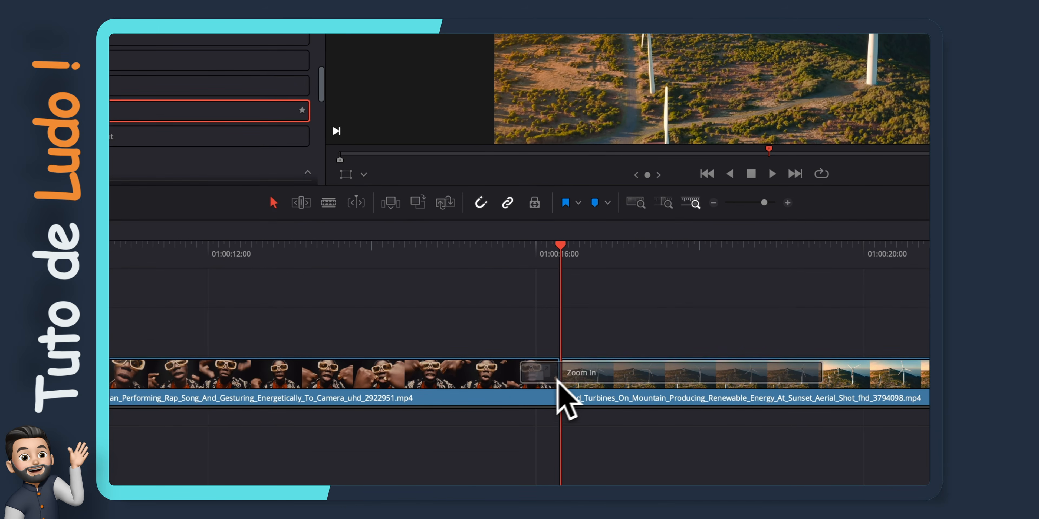
Step: Shorten the end of the man clip and the start of the wind turbine clip, and apply Zoom In across their cut
{"action": "left_click_drag", "start_coordinate": [560, 384], "coordinate": [133, 381]}
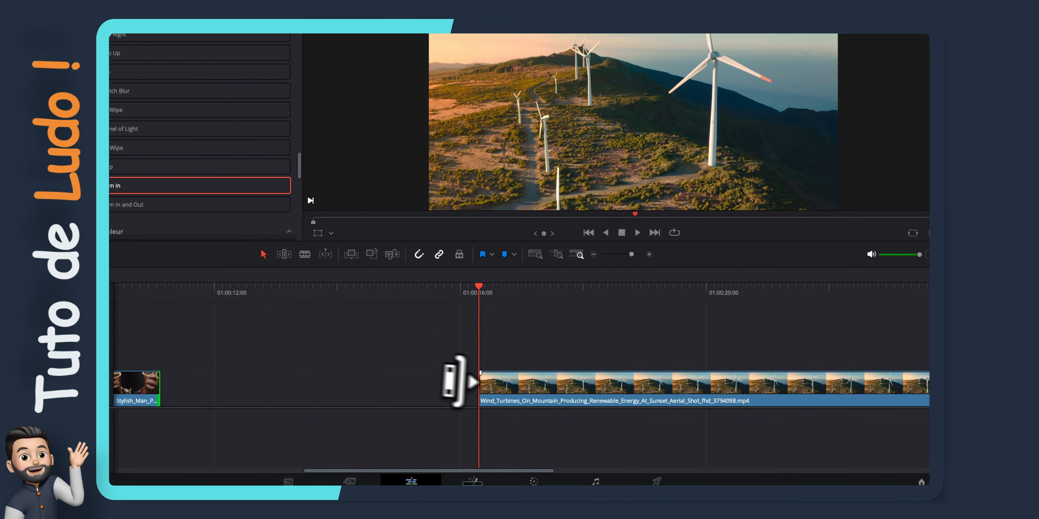
{"action": "left_click_drag", "start_coordinate": [482, 382], "coordinate": [213, 394]}
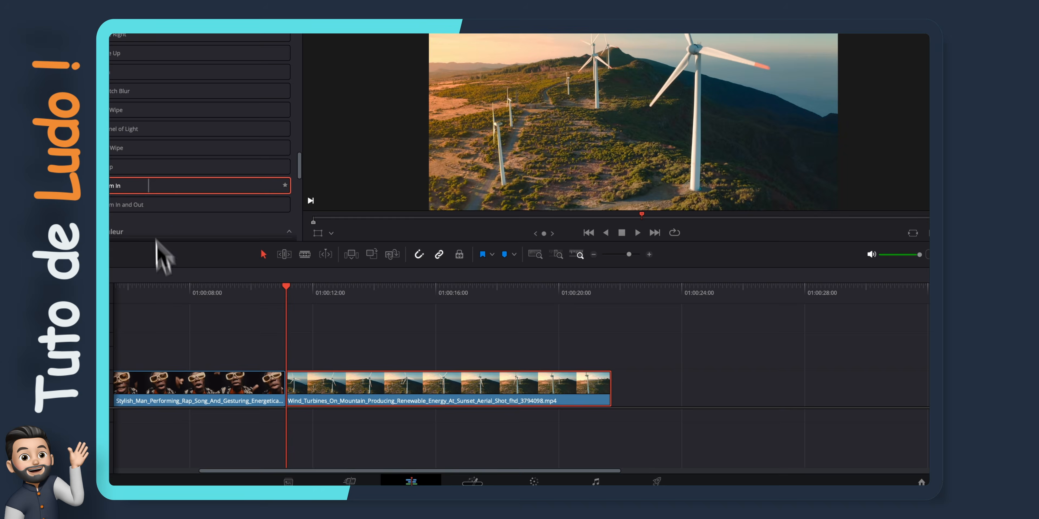
{"action": "left_click_drag", "start_coordinate": [160, 186], "coordinate": [290, 385]}
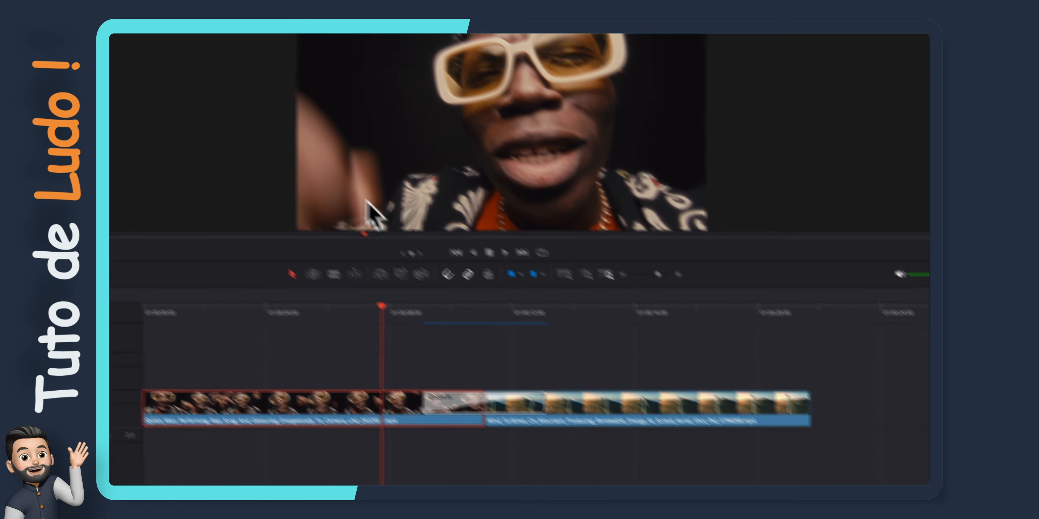
Step: Play the sequence through the Zoom In transition and set its Zoom Scale to about 1.348
{"action": "key", "text": "space"}
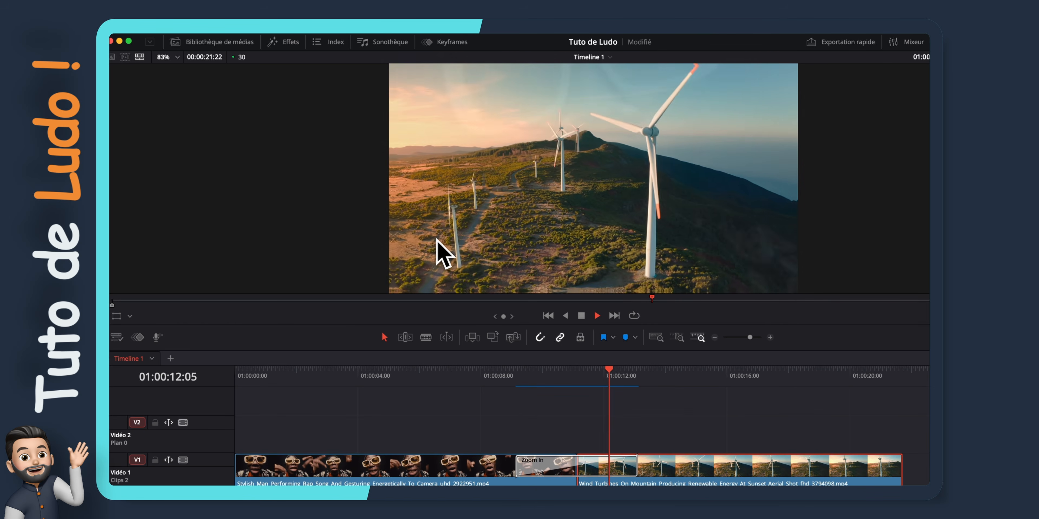
{"action": "key", "text": "space"}
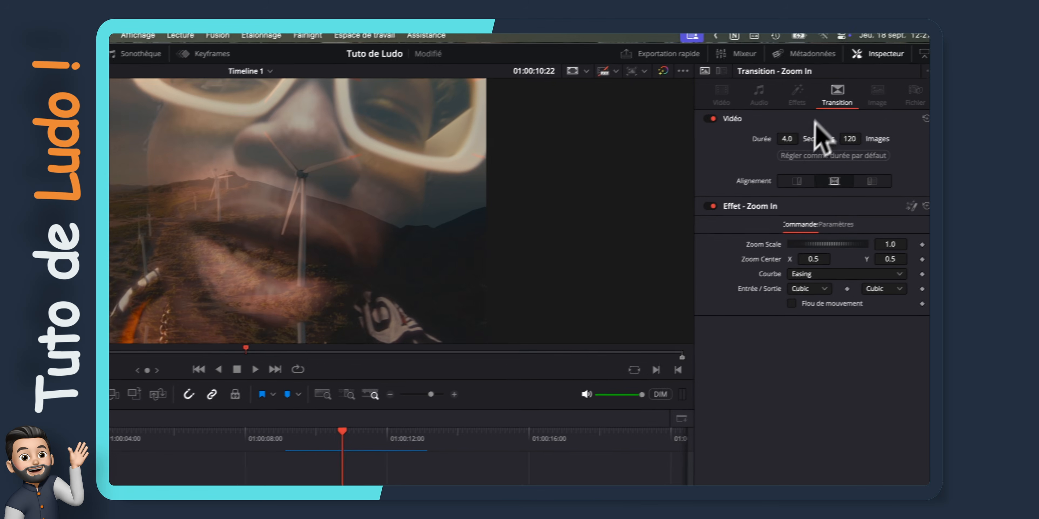
{"action": "mouse_move", "coordinate": [786, 248]}
{"action": "left_mouse_down"}
{"action": "mouse_move", "coordinate": [817, 248]}
{"action": "mouse_move", "coordinate": [793, 250]}
{"action": "mouse_move", "coordinate": [796, 262]}
{"action": "left_mouse_up"}
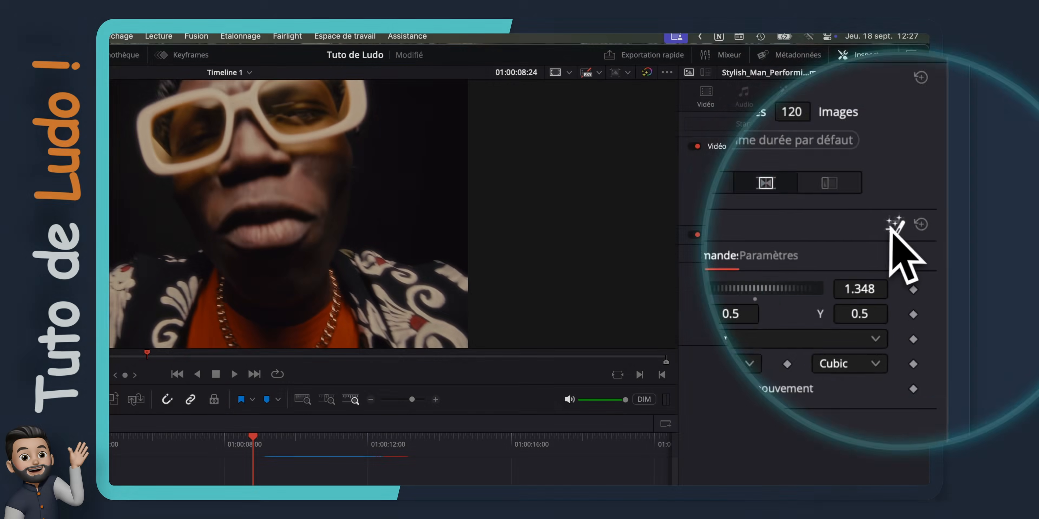
Step: Open the Zoom In transition in Fusion and load MediaIn1 and MediaIn2 into separate viewers
{"action": "left_click", "coordinate": [903, 235]}
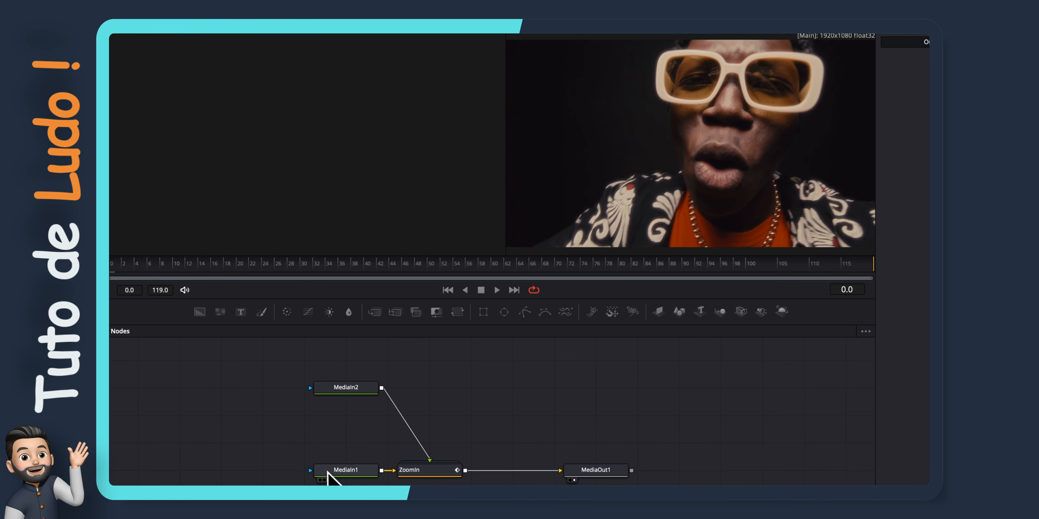
{"action": "left_click_drag", "start_coordinate": [327, 471], "coordinate": [327, 236]}
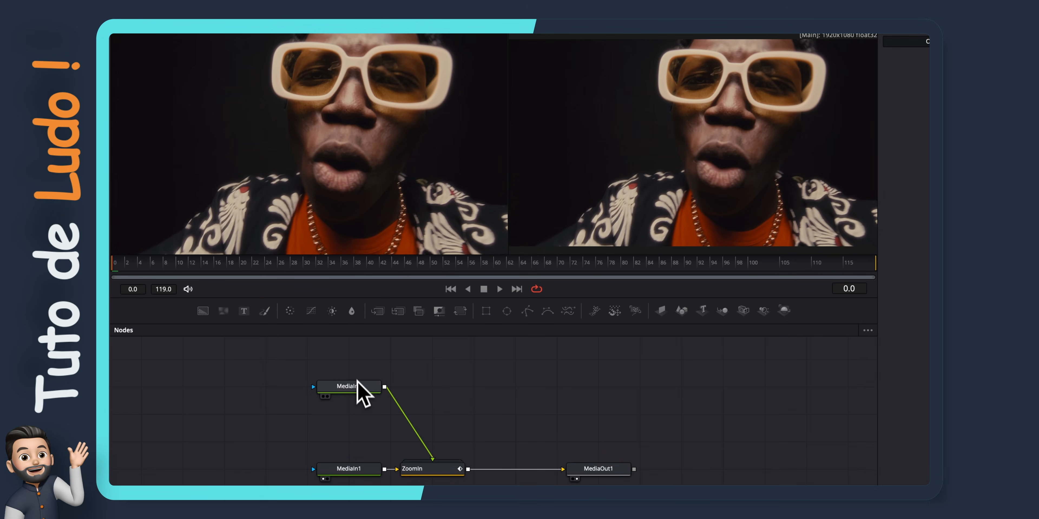
{"action": "left_click_drag", "start_coordinate": [356, 381], "coordinate": [580, 213]}
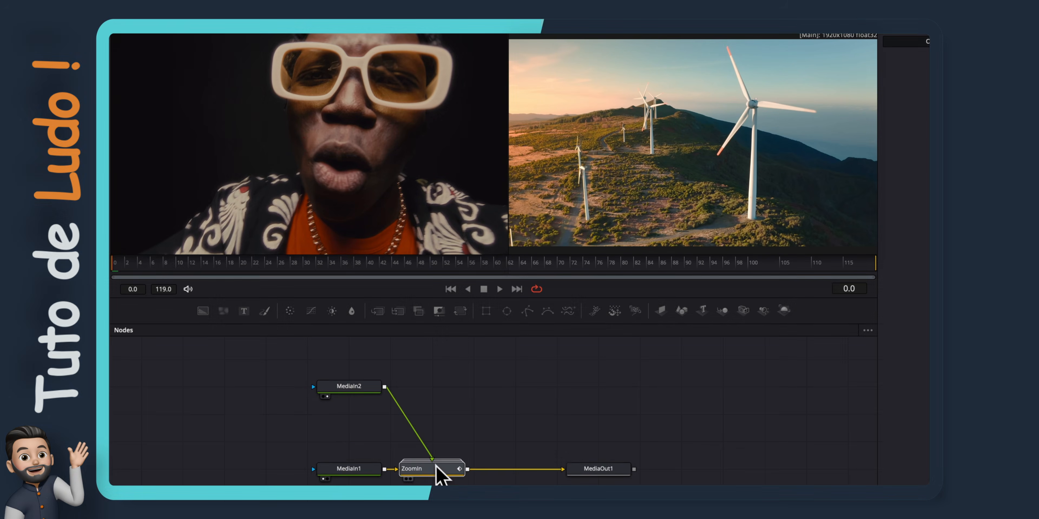
Step: Expand the ZoomIn group, enlarge its frame, and spread MediaIn1, MediaIn2 and MediaOut1 around it
{"action": "double_click", "coordinate": [434, 468]}
{"action": "left_click_drag", "start_coordinate": [598, 469], "coordinate": [787, 469]}
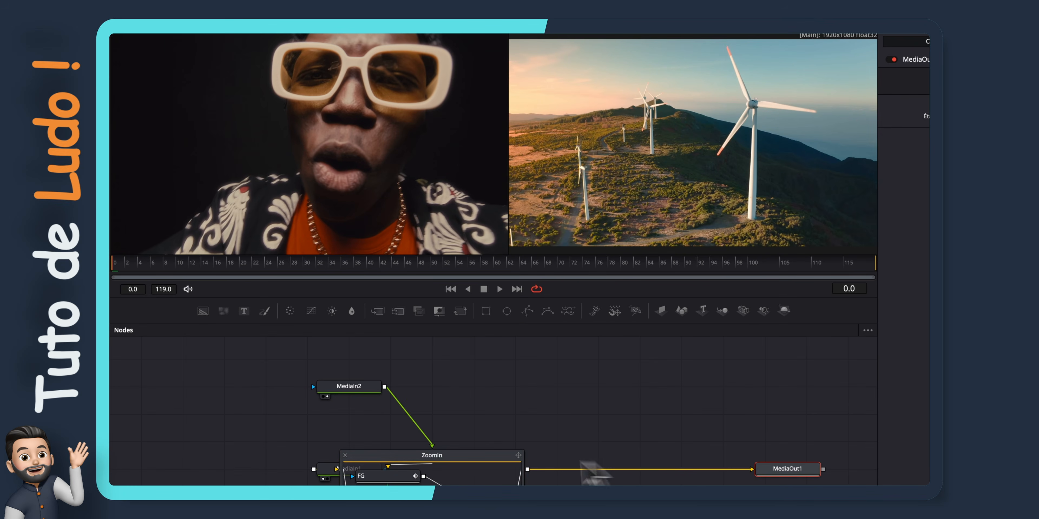
{"action": "left_click_drag", "start_coordinate": [432, 456], "coordinate": [558, 392]}
{"action": "left_click_drag", "start_coordinate": [348, 386], "coordinate": [230, 353]}
{"action": "left_click_drag", "start_coordinate": [349, 469], "coordinate": [228, 461]}
{"action": "left_click_drag", "start_coordinate": [787, 469], "coordinate": [822, 465]}
{"action": "left_click_drag", "start_coordinate": [558, 392], "coordinate": [490, 369]}
{"action": "left_click_drag", "start_coordinate": [582, 449], "coordinate": [740, 500]}
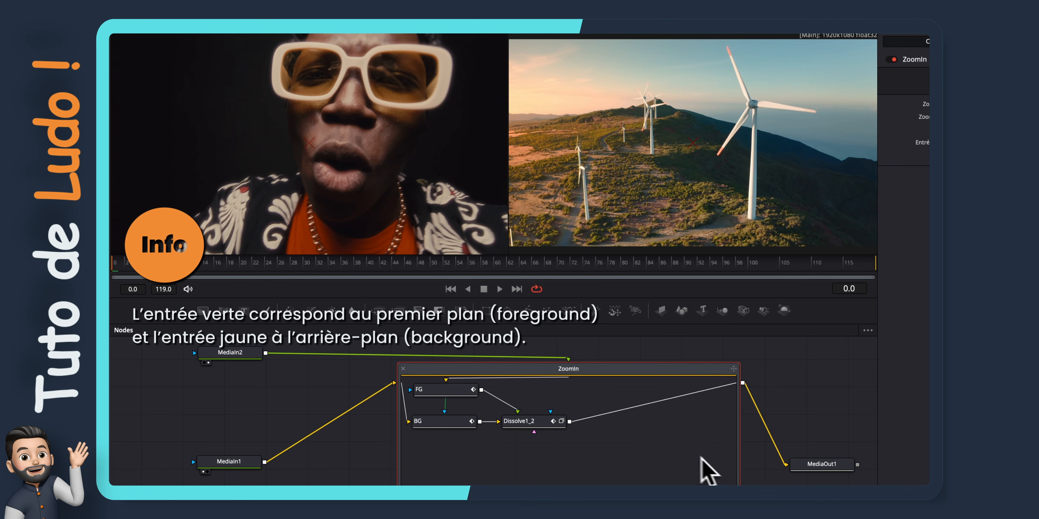
Step: Play the composition while examining the animated blend of Dissolve1_2 and the Taille settings of FG and BG
{"action": "left_click", "coordinate": [534, 421]}
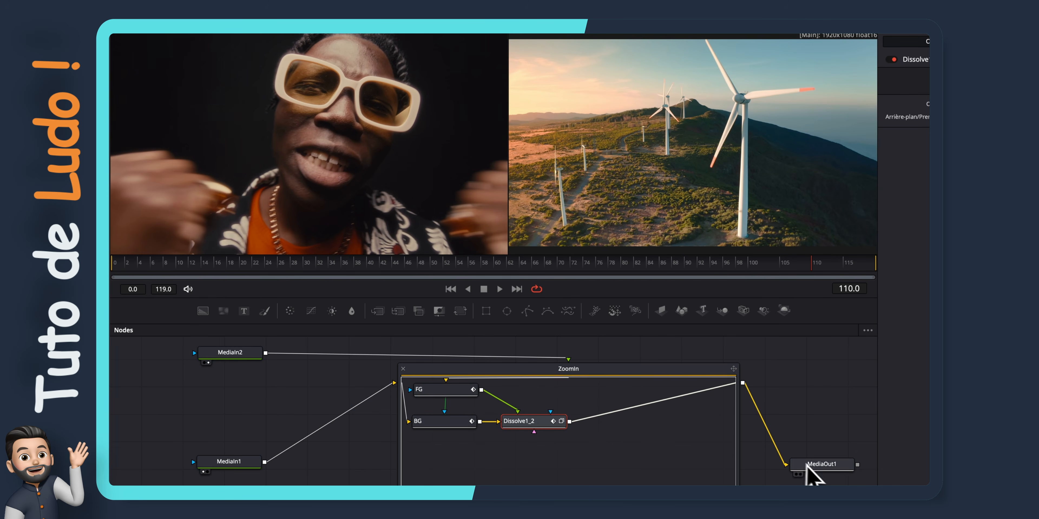
{"action": "key", "text": "space"}
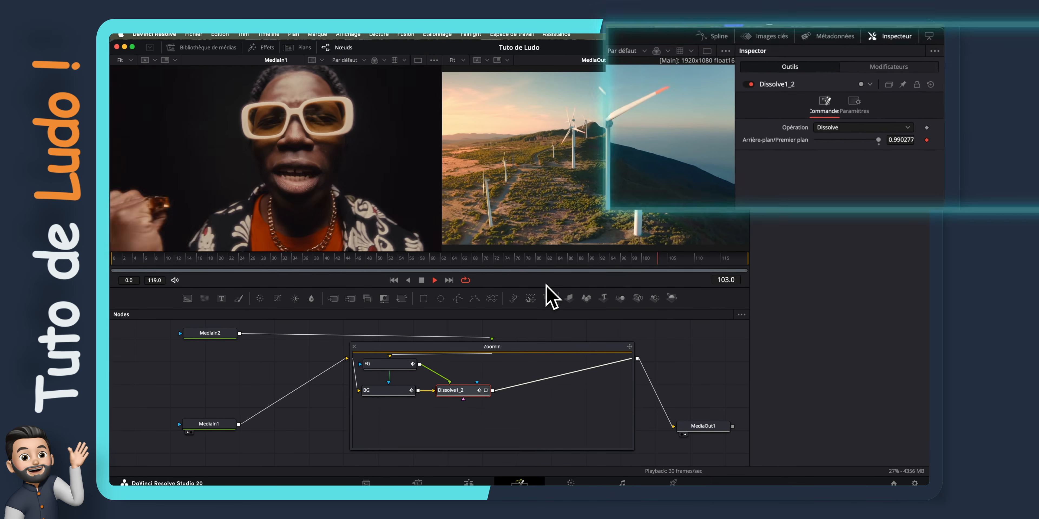
{"action": "key", "text": "space"}
{"action": "left_click", "coordinate": [392, 366]}
{"action": "key", "text": "space"}
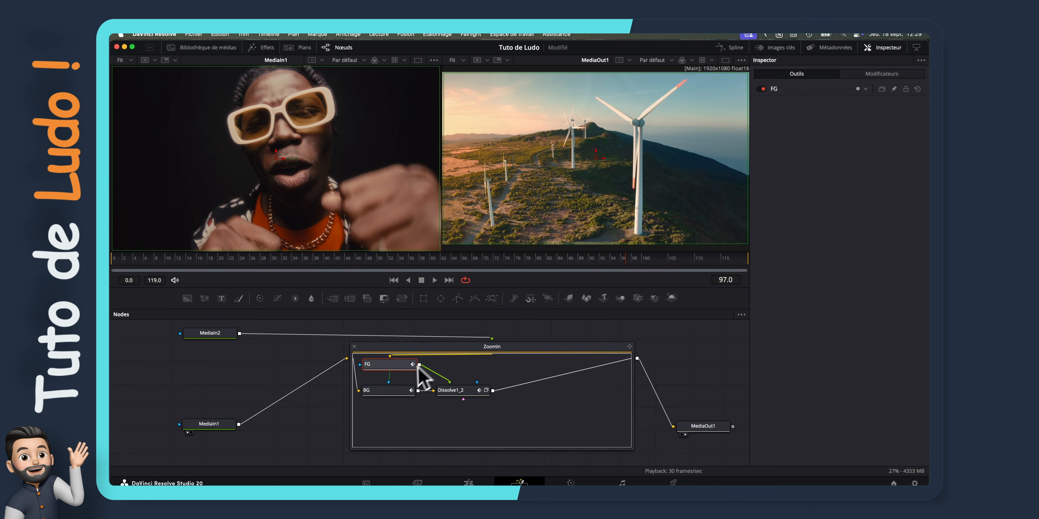
{"action": "key", "text": "space"}
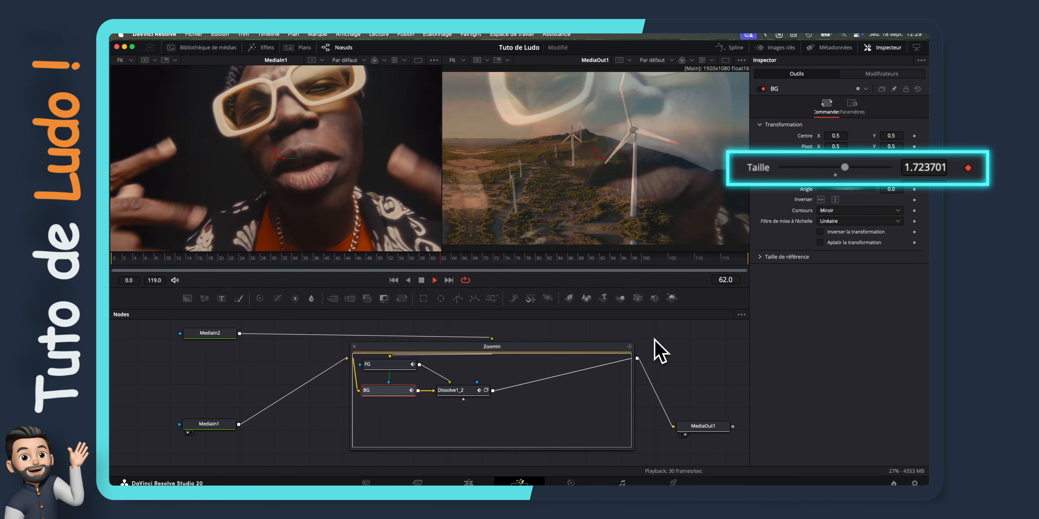
{"action": "key", "text": "space"}
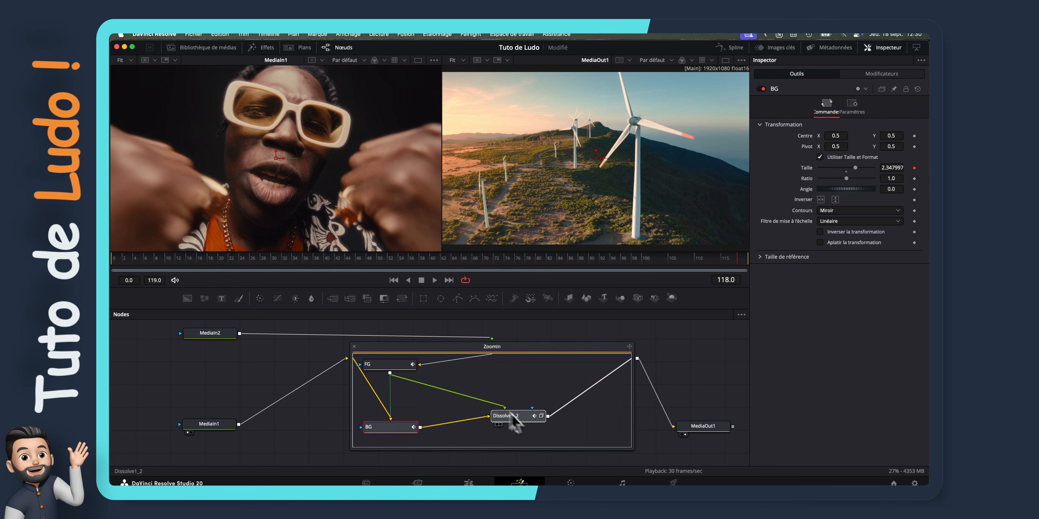
Step: Check the FG node's transform settings and reposition Dissolve1_2 next to BG inside the ZoomIn group
{"action": "left_click_drag", "start_coordinate": [511, 419], "coordinate": [513, 432]}
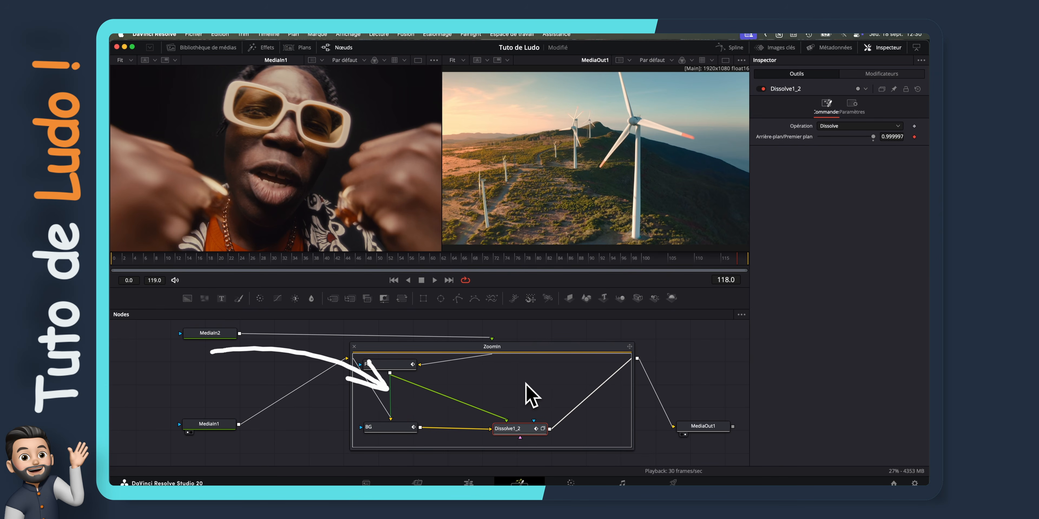
{"action": "left_click", "coordinate": [387, 365]}
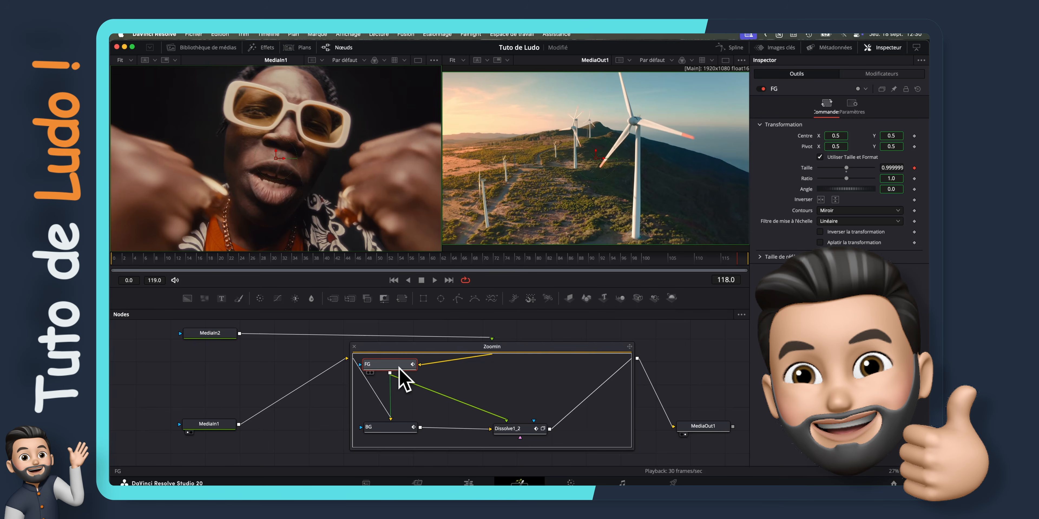
{"action": "left_click_drag", "start_coordinate": [524, 430], "coordinate": [468, 435]}
Step: Add the Chromatic Aberration tool from the Fusion templates after Dissolve1_2 and close the effects library
{"action": "left_click", "coordinate": [271, 49]}
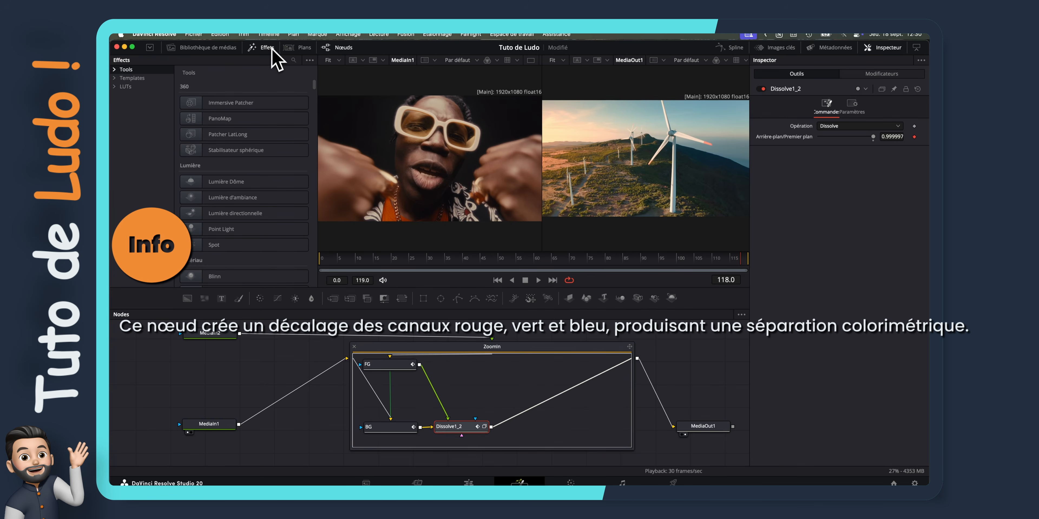
{"action": "left_click", "coordinate": [132, 78]}
{"action": "left_click", "coordinate": [136, 95]}
{"action": "left_click", "coordinate": [143, 104]}
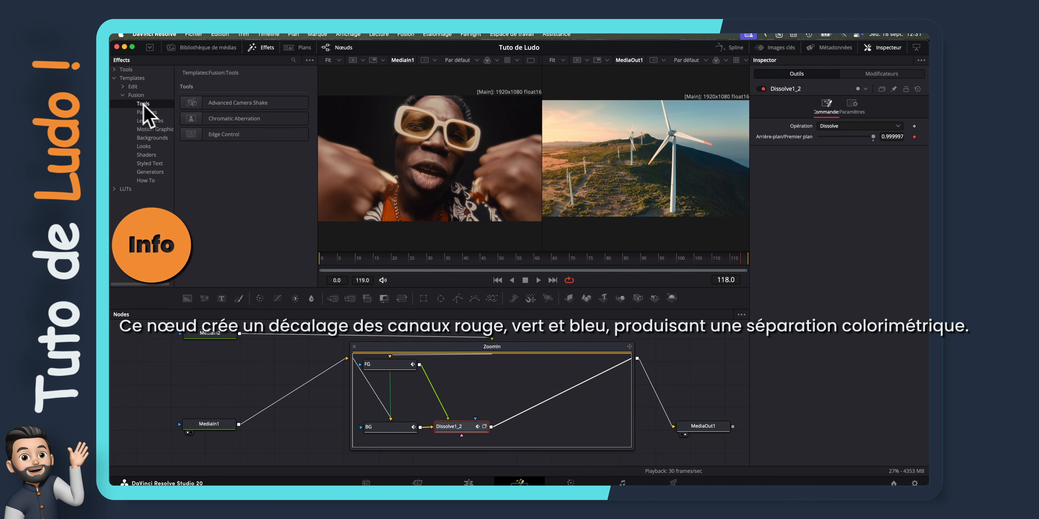
{"action": "double_click", "coordinate": [226, 120]}
{"action": "left_click", "coordinate": [262, 47]}
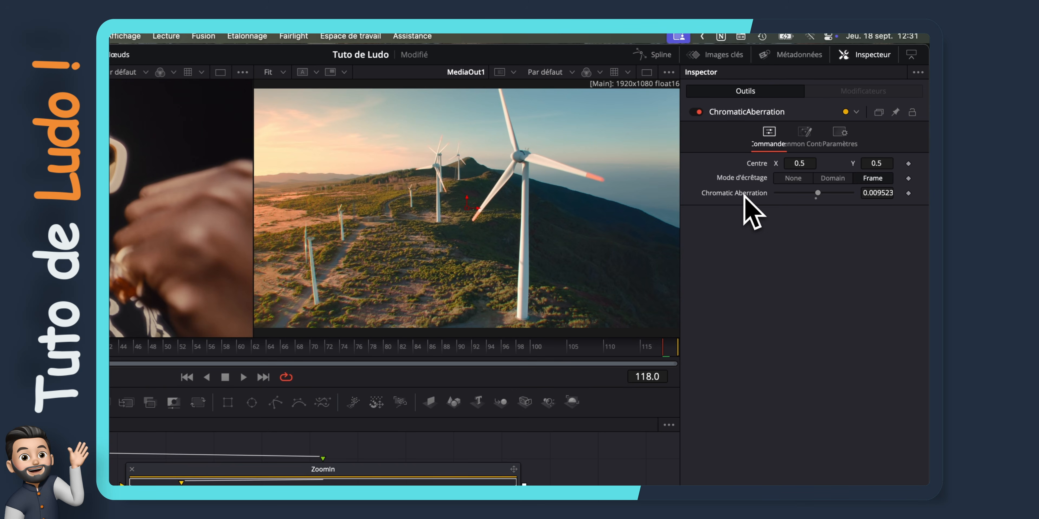
Step: Modify the Chromatic Aberration value with Anim Curves and set the modifier's Courbe to Custom
{"action": "right_click", "coordinate": [744, 197]}
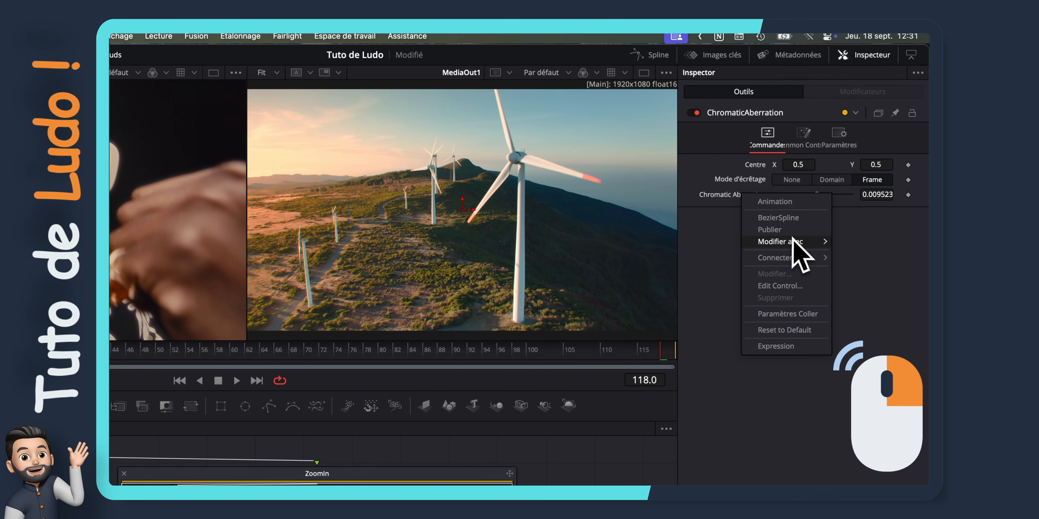
{"action": "mouse_move", "coordinate": [792, 241]}
{"action": "left_click", "coordinate": [725, 242]}
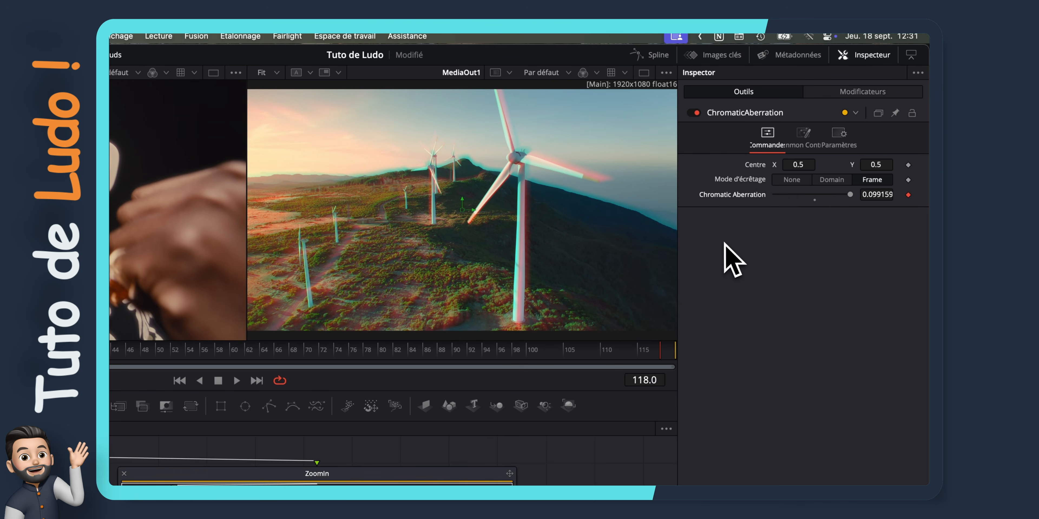
{"action": "left_click", "coordinate": [859, 94]}
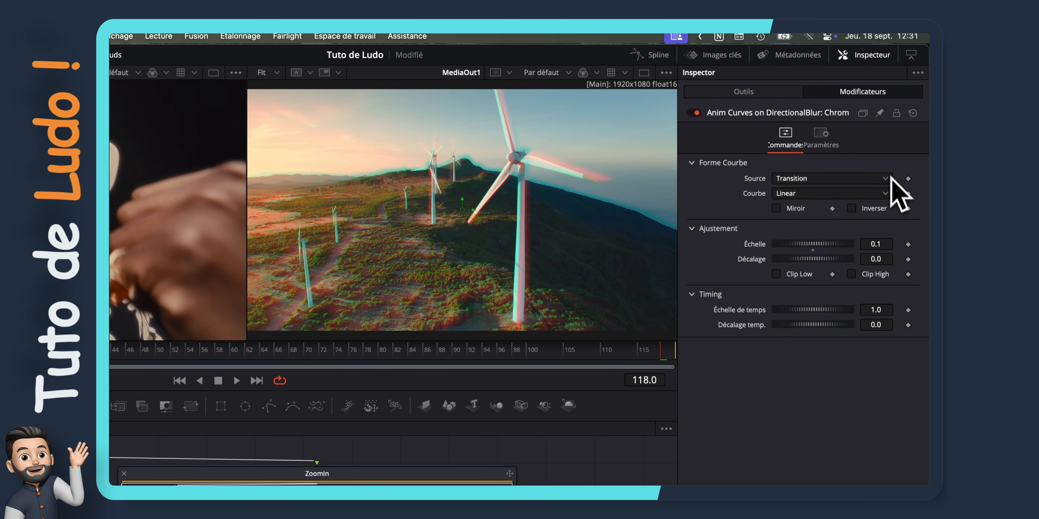
{"action": "left_click", "coordinate": [885, 193]}
{"action": "left_click", "coordinate": [860, 232]}
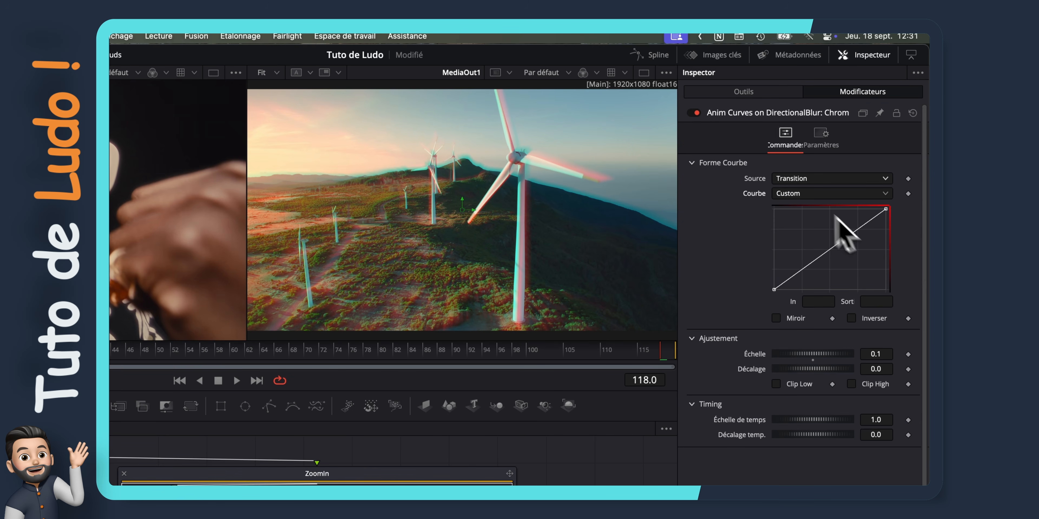
Step: Display the Chromatic Aberration animation curve in the Spline editor and fit it to the view
{"action": "left_click", "coordinate": [664, 56]}
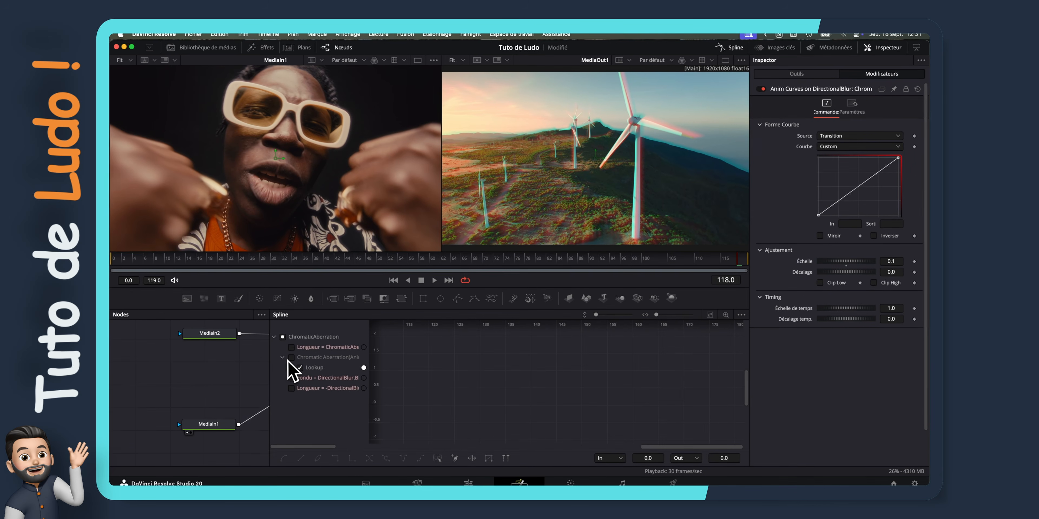
{"action": "left_click", "coordinate": [290, 359]}
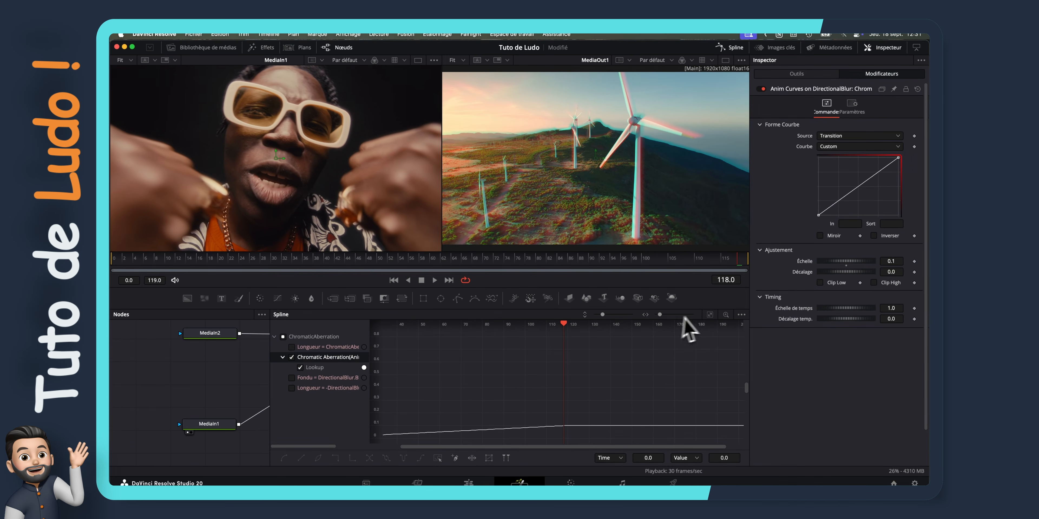
{"action": "left_click", "coordinate": [710, 315]}
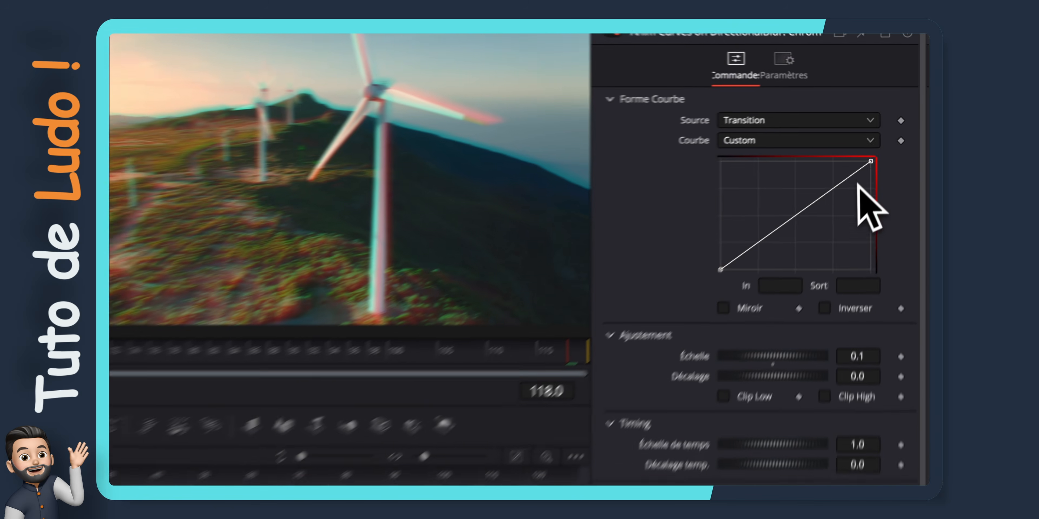
Step: Pull the end point of the custom curve down to the baseline and set its Sort value to 0
{"action": "left_click_drag", "start_coordinate": [869, 161], "coordinate": [858, 303]}
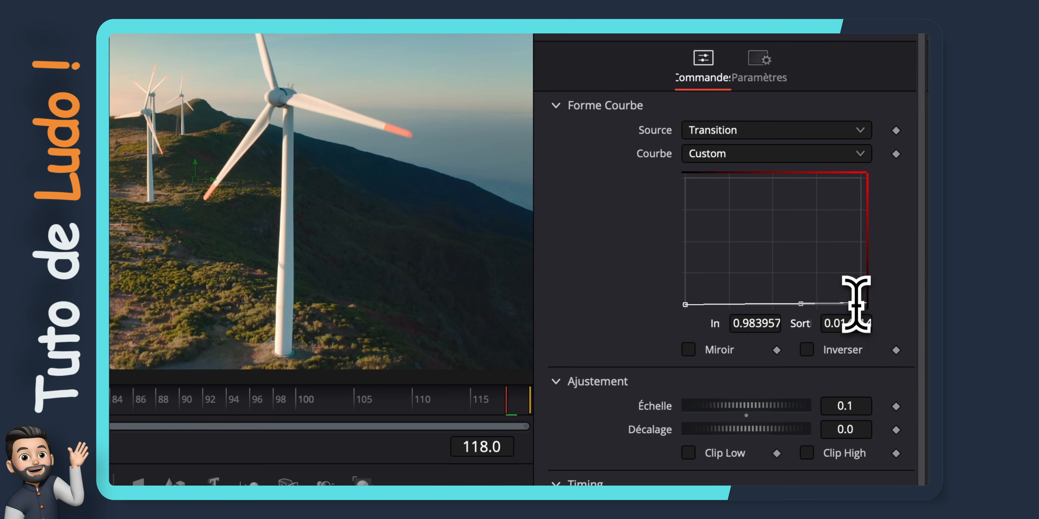
{"action": "left_click", "coordinate": [854, 322]}
{"action": "type", "text": "0"}
{"action": "key", "text": "Return"}
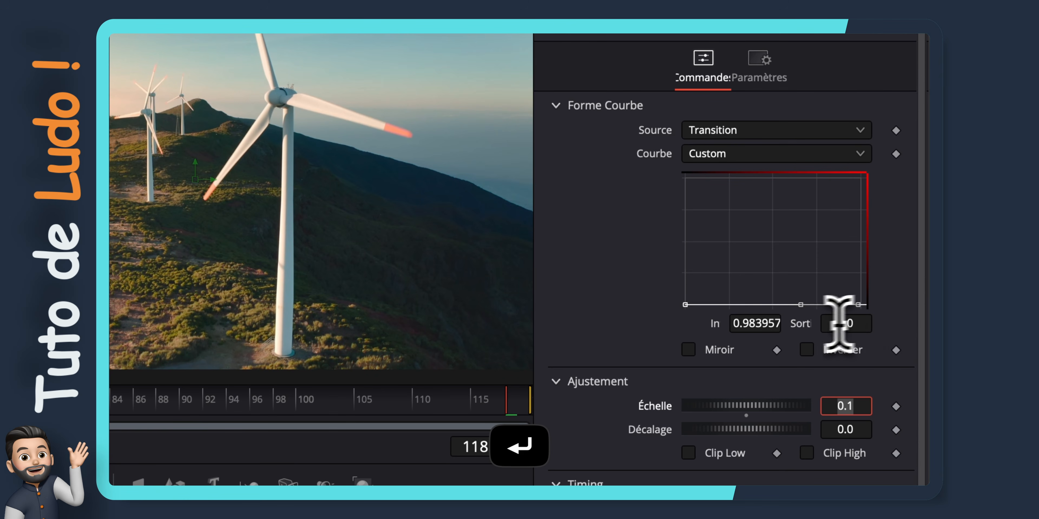
Step: Set the In value of the custom curve's end point to 1
{"action": "left_click", "coordinate": [757, 323]}
{"action": "type", "text": "1"}
{"action": "key", "text": "Return"}
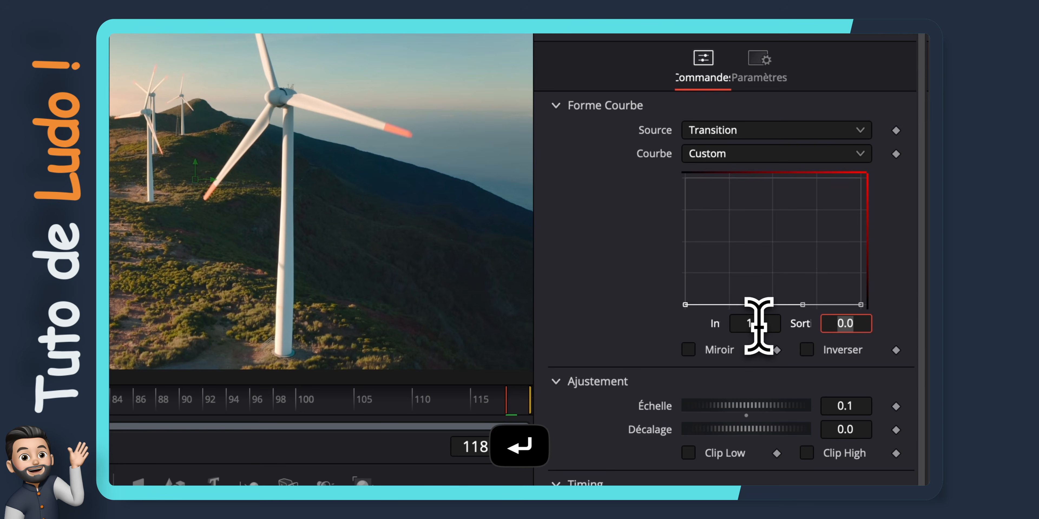
Step: Add a middle point to the chromatic aberration curve, raise it to Sort 1.0, set its In to 0.5 and play the result
{"action": "left_click_drag", "start_coordinate": [773, 306], "coordinate": [772, 174]}
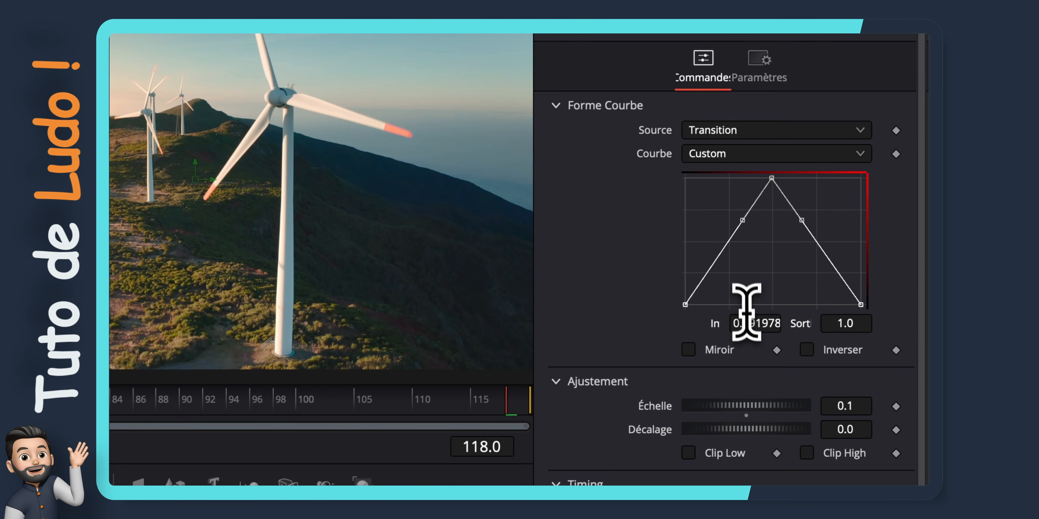
{"action": "left_click", "coordinate": [748, 323]}
{"action": "type", "text": "0.5"}
{"action": "key", "text": "Return"}
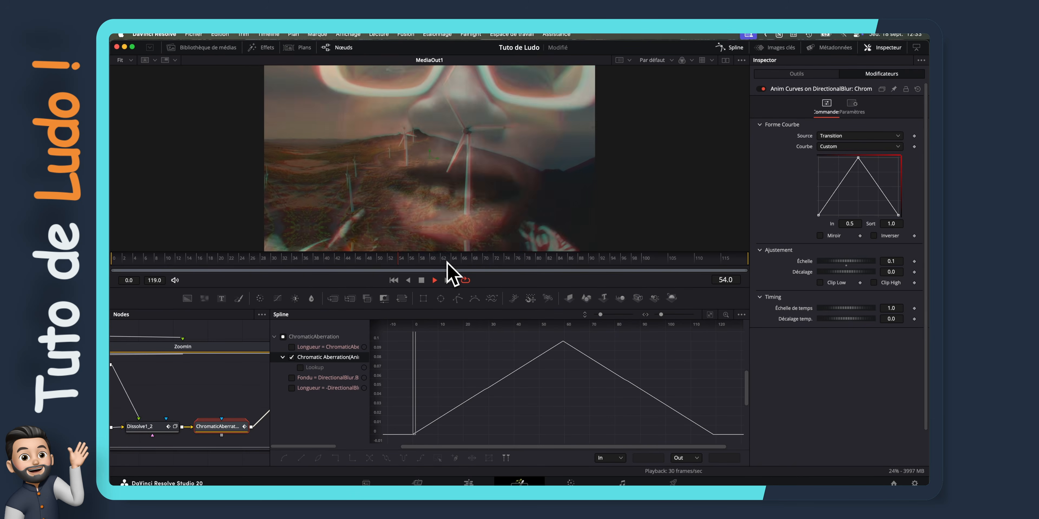
{"action": "key", "text": "space"}
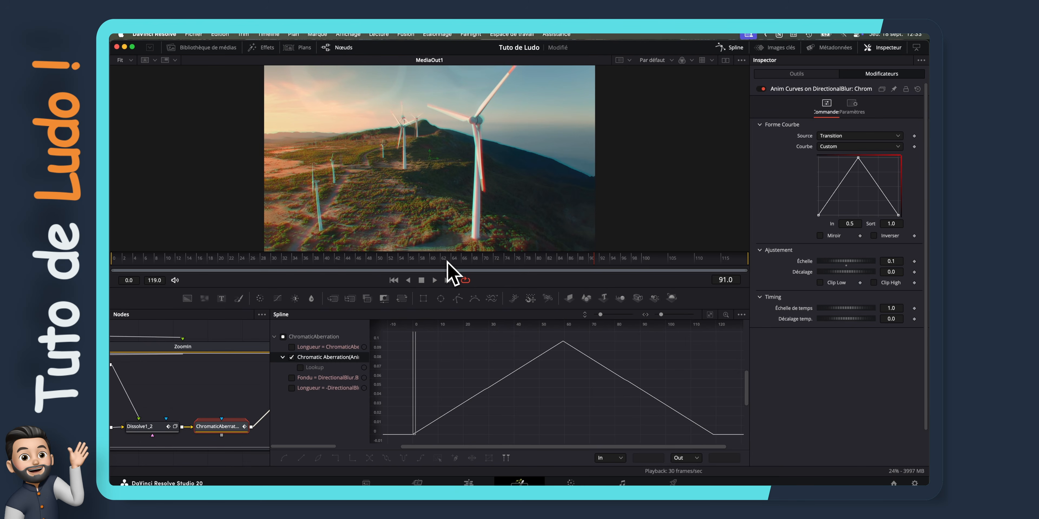
Step: Smooth the peak and both end points of the chromatic aberration curve
{"action": "left_click", "coordinate": [858, 158]}
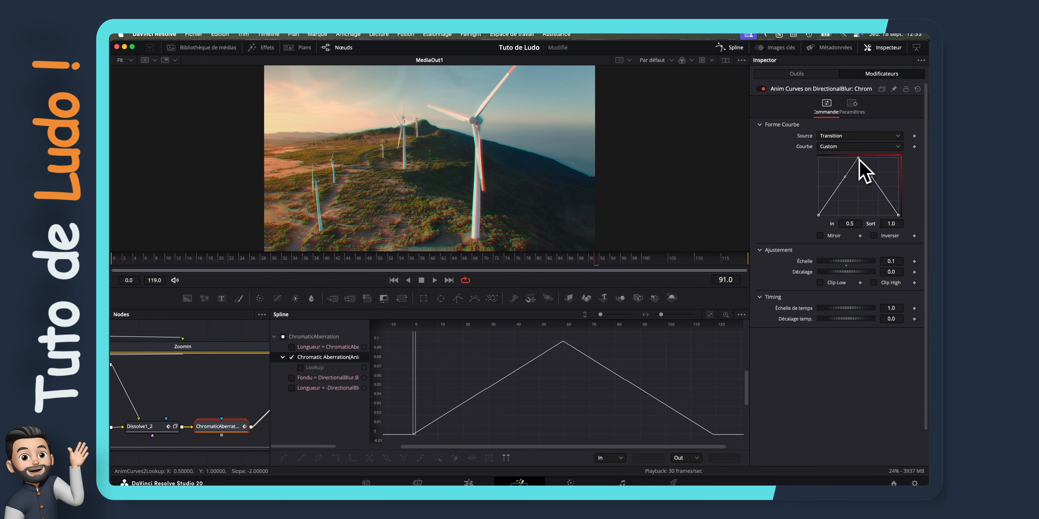
{"action": "key", "text": "shift+s"}
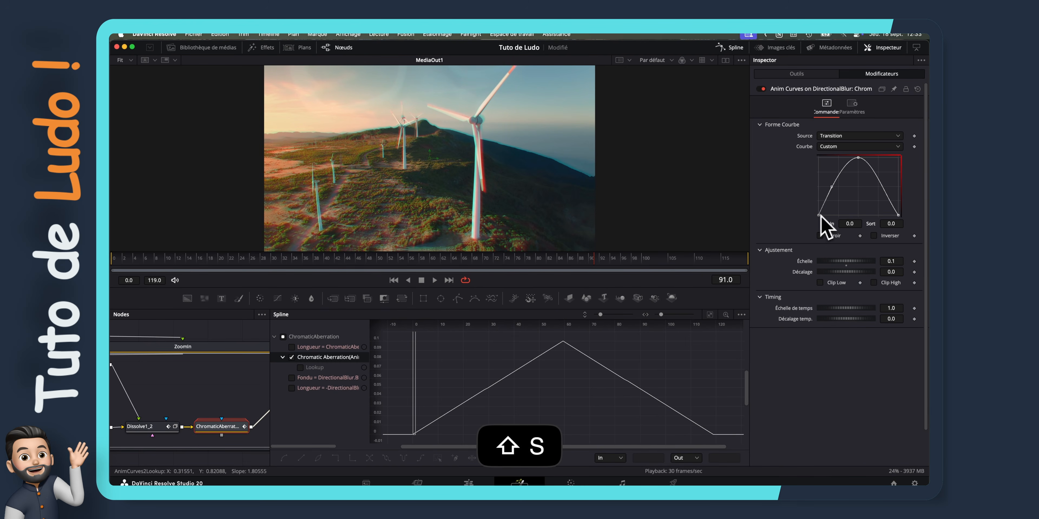
{"action": "left_click", "coordinate": [898, 215]}
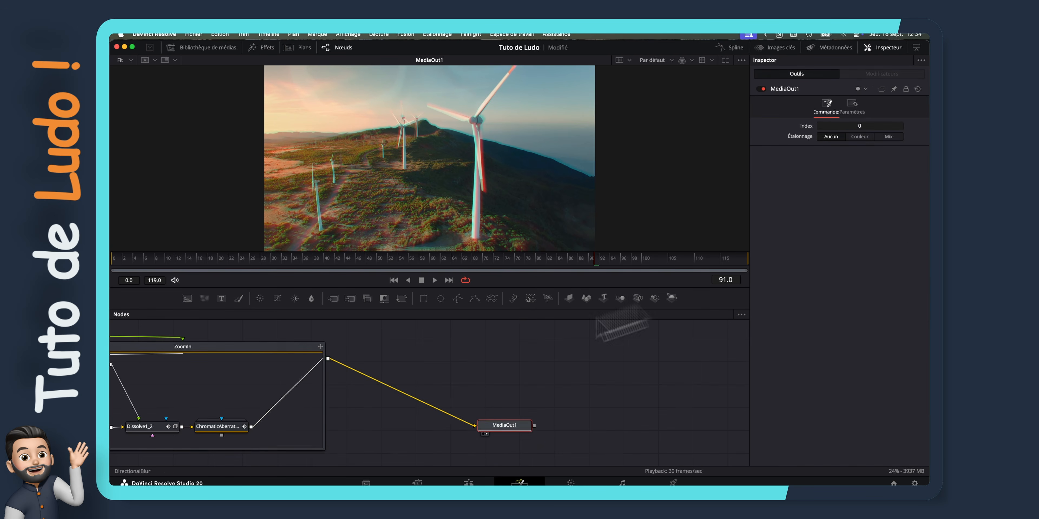
Step: Widen the ZoomIn group and add the Distorsion d'objectif (Lens) tool after the chromatic aberration node
{"action": "left_click_drag", "start_coordinate": [325, 409], "coordinate": [332, 409]}
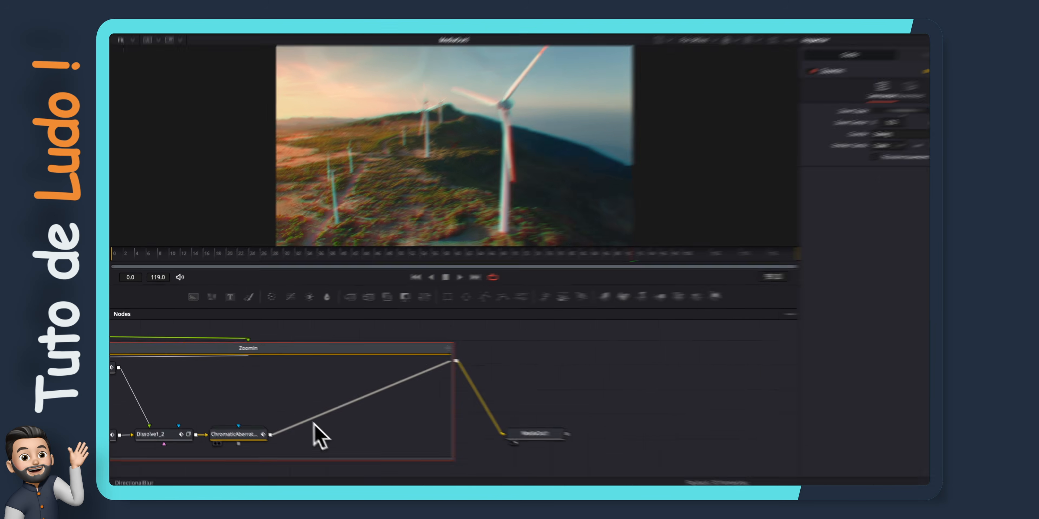
{"action": "left_click", "coordinate": [238, 430]}
{"action": "key", "text": "shift+space"}
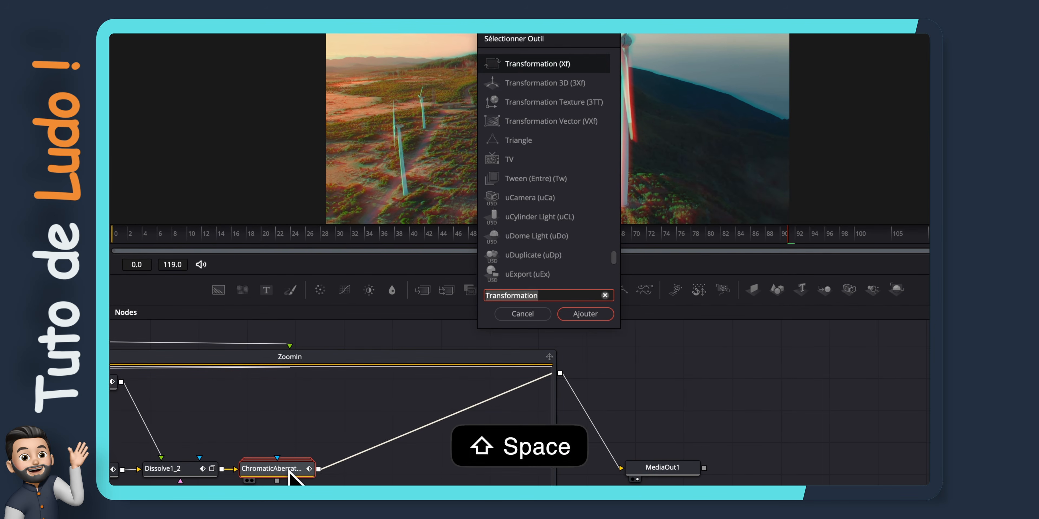
{"action": "type", "text": "distor"}
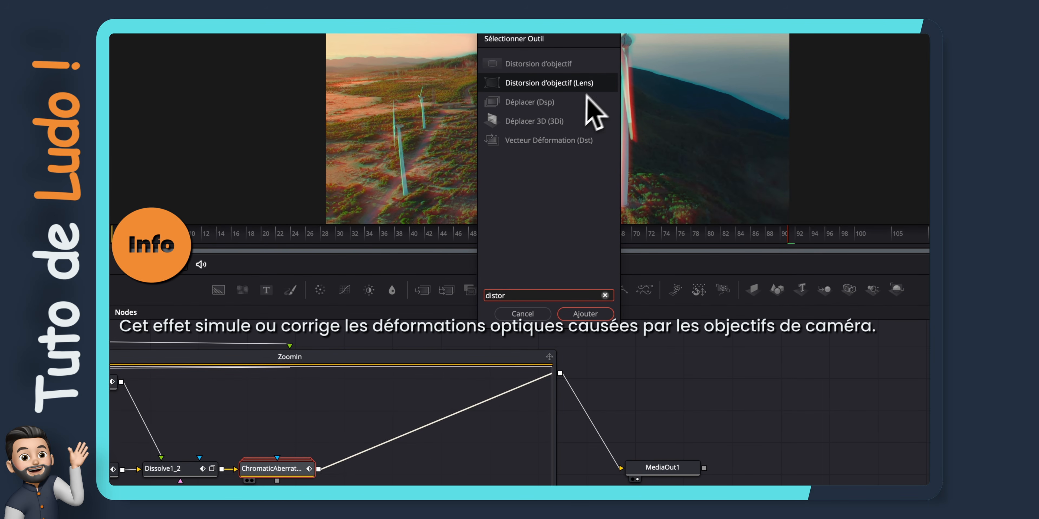
{"action": "left_click", "coordinate": [585, 311]}
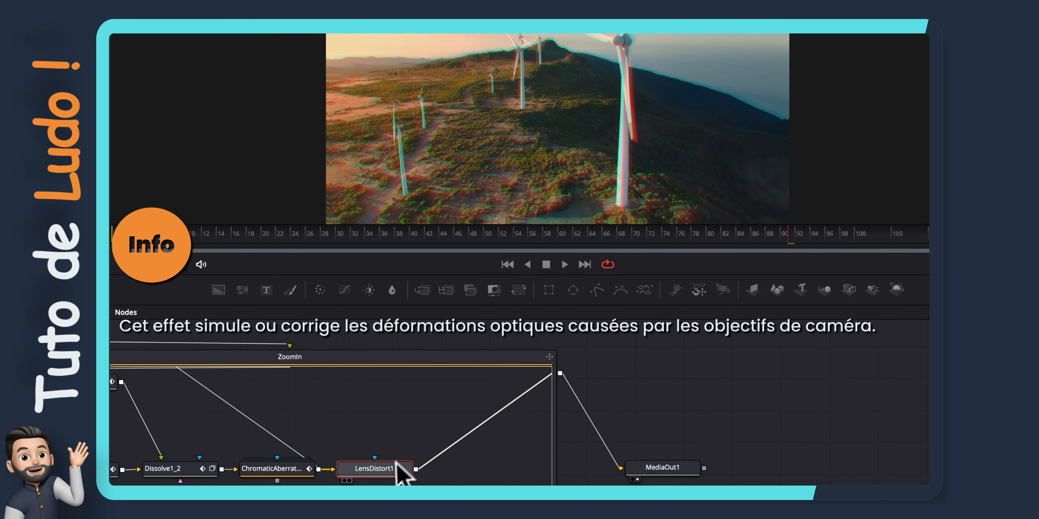
{"action": "left_click_drag", "start_coordinate": [396, 464], "coordinate": [426, 471]}
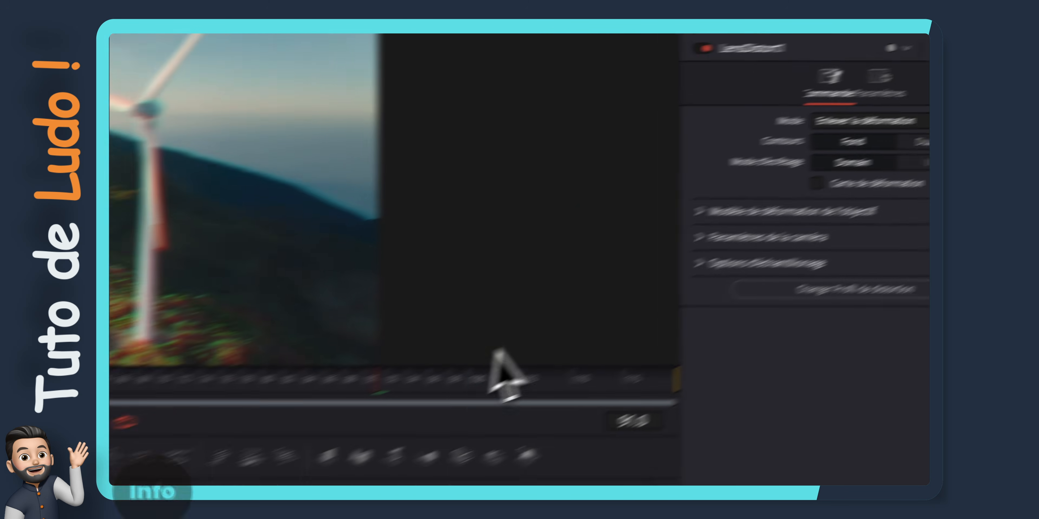
Step: Modify the lens model's Distortion value with Anim Curves and set the modifier's Courbe to Custom
{"action": "left_click", "coordinate": [570, 252]}
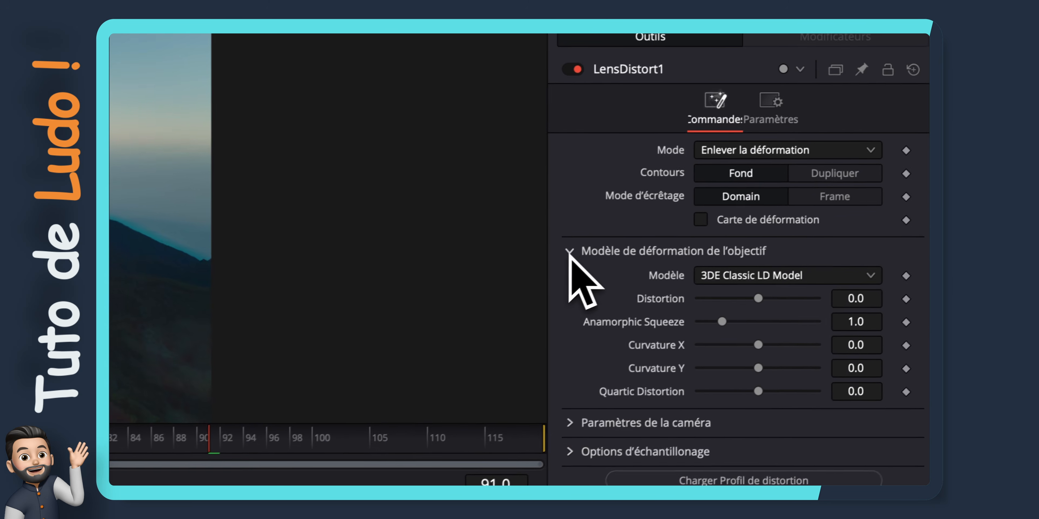
{"action": "right_click", "coordinate": [666, 299]}
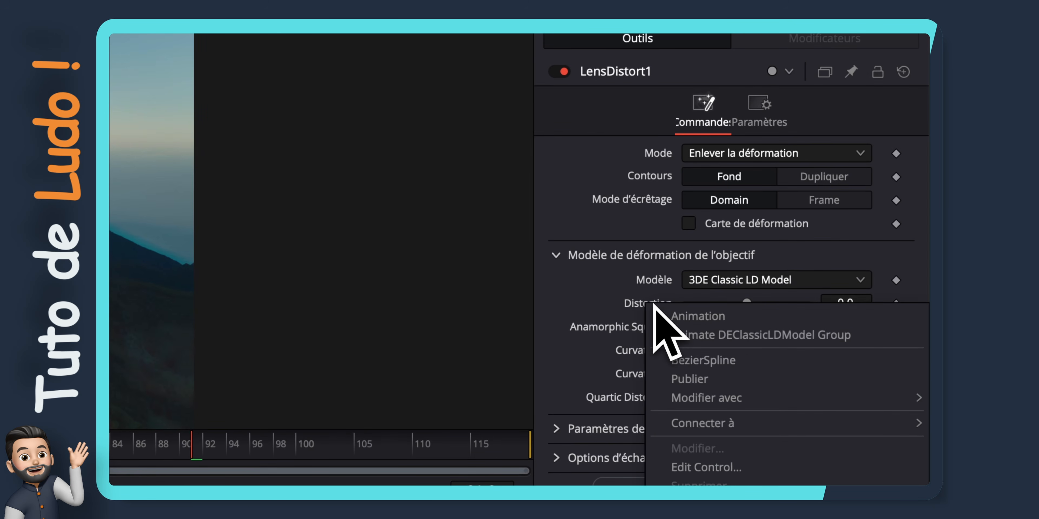
{"action": "mouse_move", "coordinate": [686, 398]}
{"action": "left_click", "coordinate": [610, 398]}
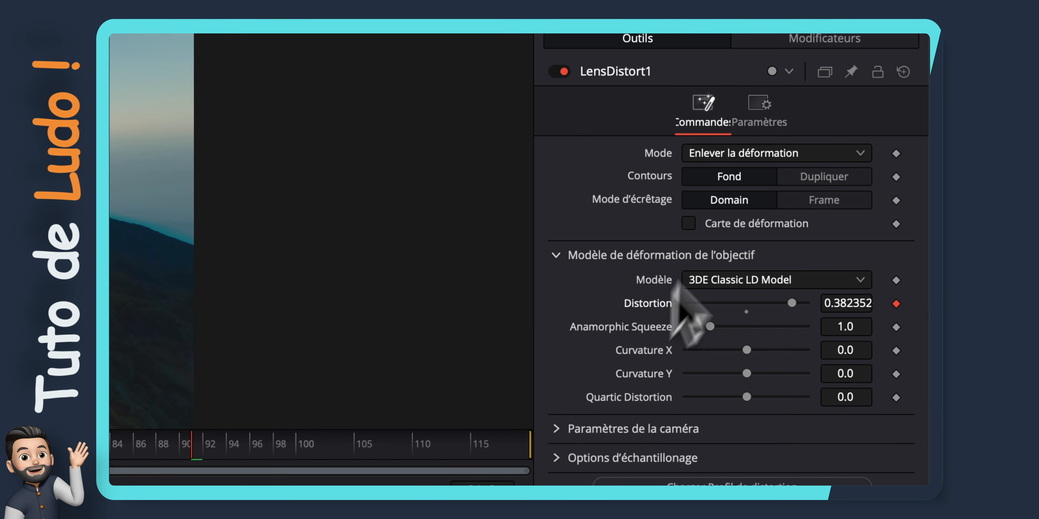
{"action": "left_click", "coordinate": [818, 39]}
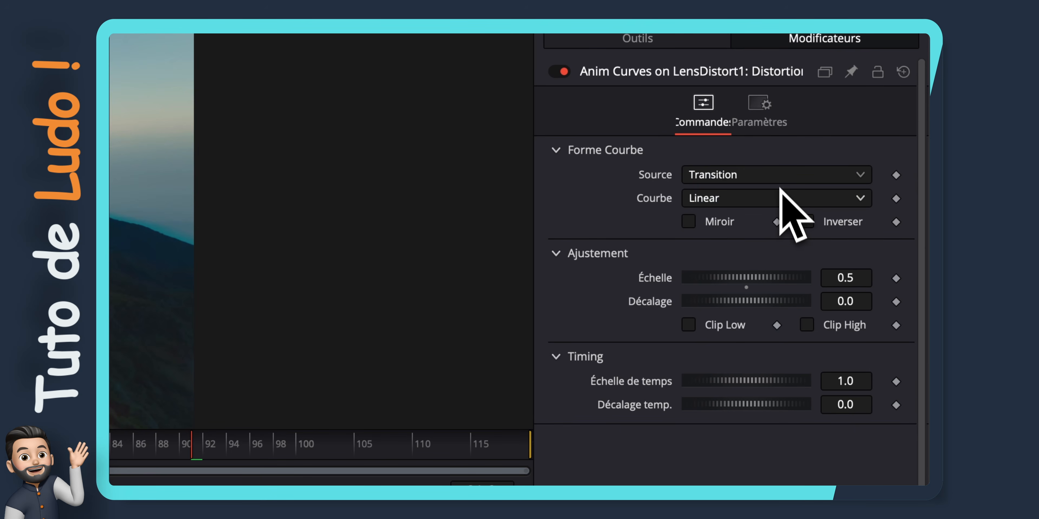
{"action": "left_click", "coordinate": [780, 195]}
{"action": "left_click", "coordinate": [681, 264]}
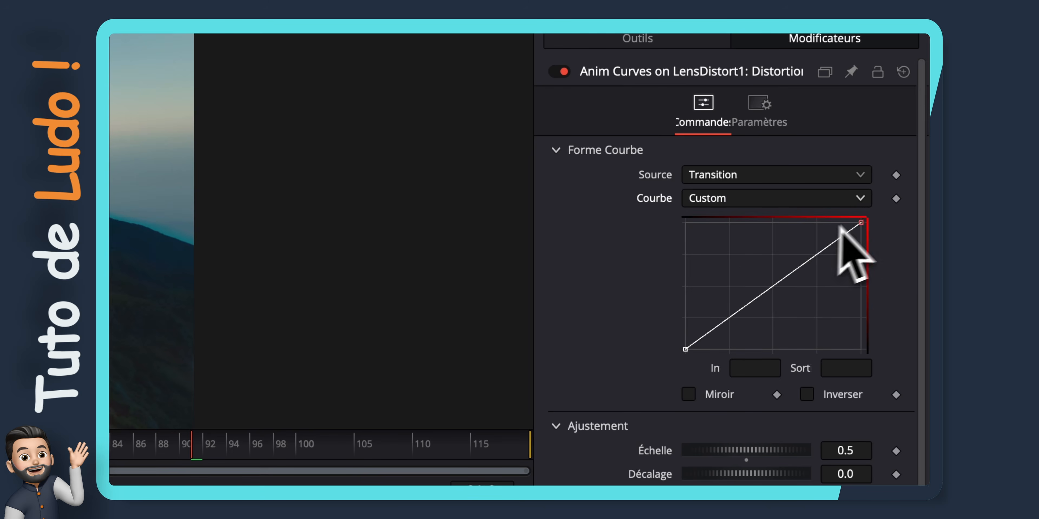
Step: Pull the end point of the Distortion curve down to the baseline and set its In value to 1
{"action": "left_click_drag", "start_coordinate": [861, 222], "coordinate": [852, 362]}
{"action": "double_click", "coordinate": [764, 371]}
{"action": "type", "text": "1"}
{"action": "key", "text": "Tab"}
Step: Add a Distortion curve peak at In 0.5 and Sort 1.0, and smooth the peak and both end points
{"action": "left_click_drag", "start_coordinate": [771, 349], "coordinate": [772, 203]}
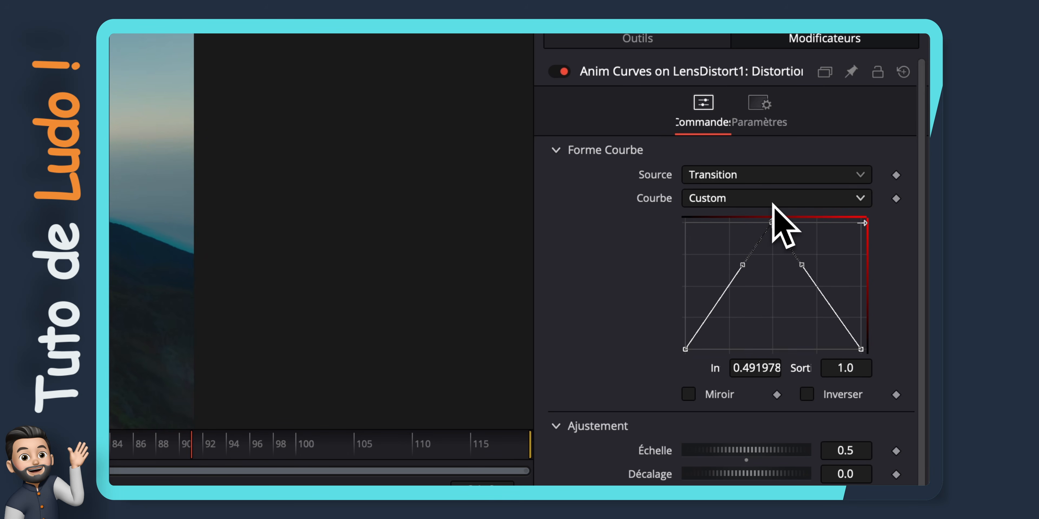
{"action": "double_click", "coordinate": [746, 368]}
{"action": "type", "text": "0.5"}
{"action": "key", "text": "Return"}
{"action": "key", "text": "shift+s"}
{"action": "left_click", "coordinate": [686, 349]}
{"action": "left_click", "coordinate": [860, 349]}
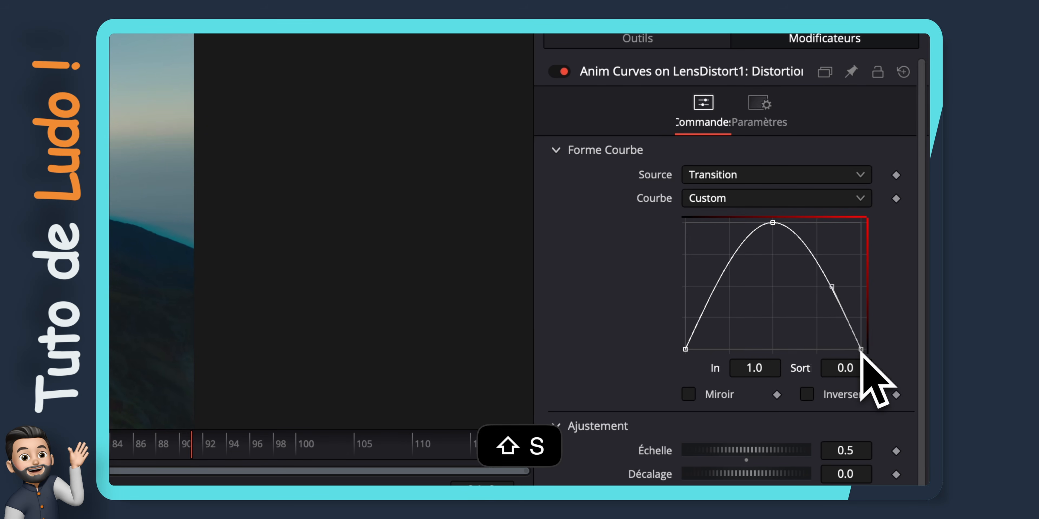
Step: Return to the Edit page and set the timeline render cache to Automatique
{"action": "left_click", "coordinate": [468, 483]}
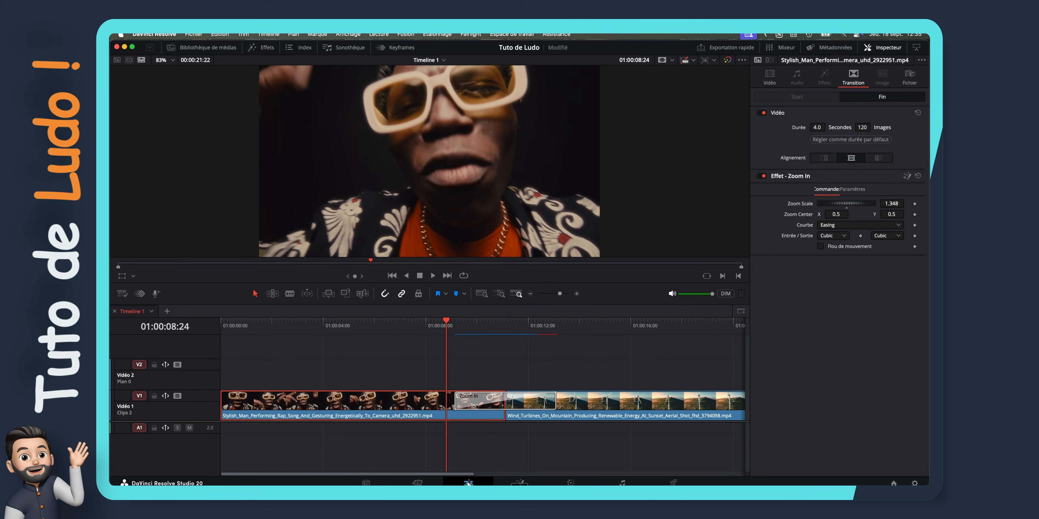
{"action": "left_click", "coordinate": [383, 35]}
{"action": "mouse_move", "coordinate": [482, 84]}
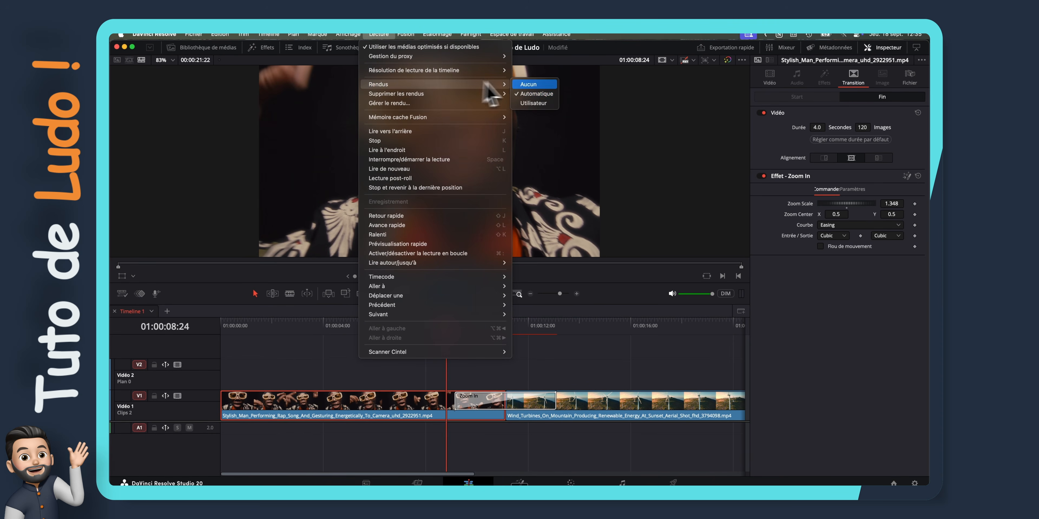
{"action": "left_click", "coordinate": [528, 94]}
Step: Shorten the Zoom In transition to 2 seconds and enable its motion blur with quality 10 and a shutter angle of 360
{"action": "key", "text": "shift+Left"}
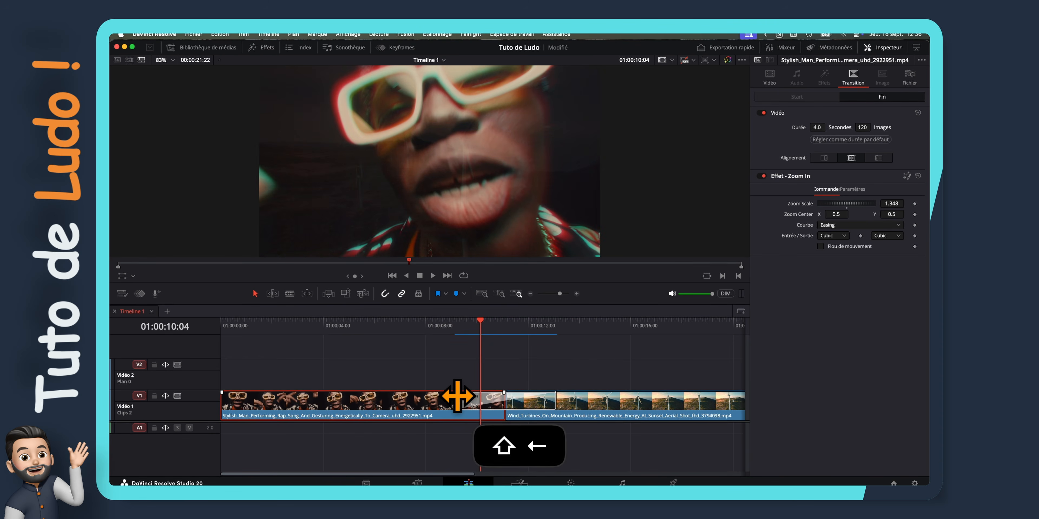
{"action": "left_click_drag", "start_coordinate": [457, 396], "coordinate": [480, 397]}
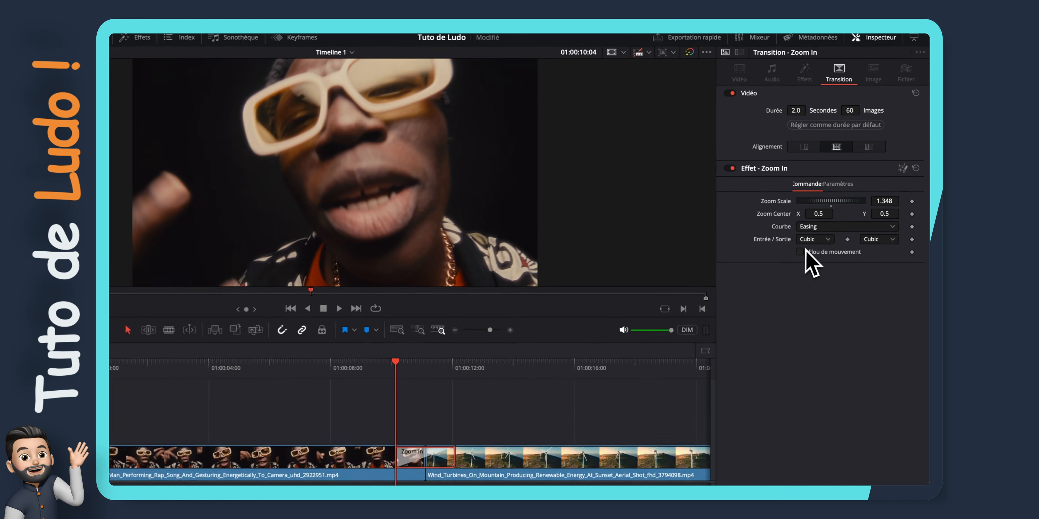
{"action": "left_click", "coordinate": [802, 251]}
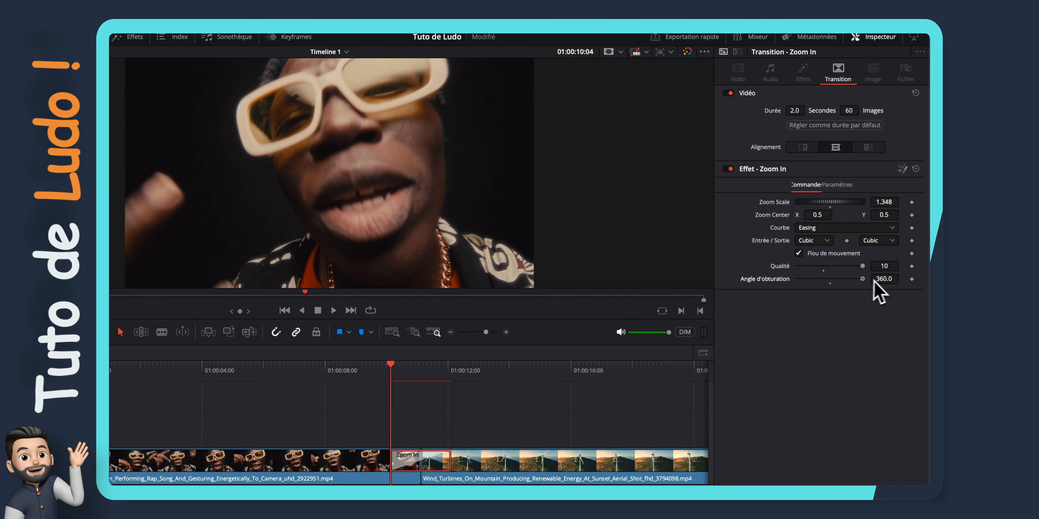
Step: Set the transition's Courbe to Custom and shape it into a smooth curve that starts flat and rises steeply near the end
{"action": "left_click", "coordinate": [887, 228]}
{"action": "left_click", "coordinate": [846, 272]}
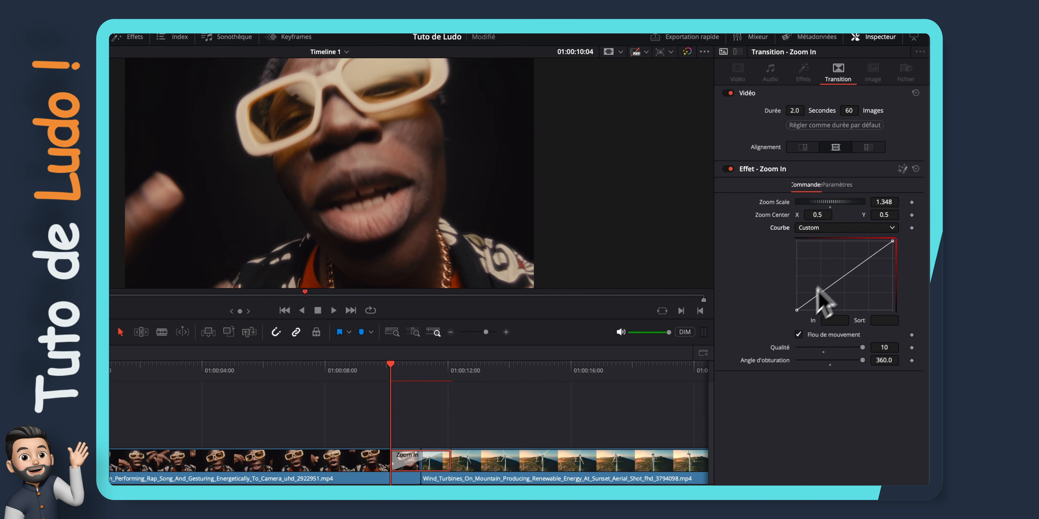
{"action": "left_click_drag", "start_coordinate": [828, 287], "coordinate": [873, 310]}
{"action": "key", "text": "shift+s"}
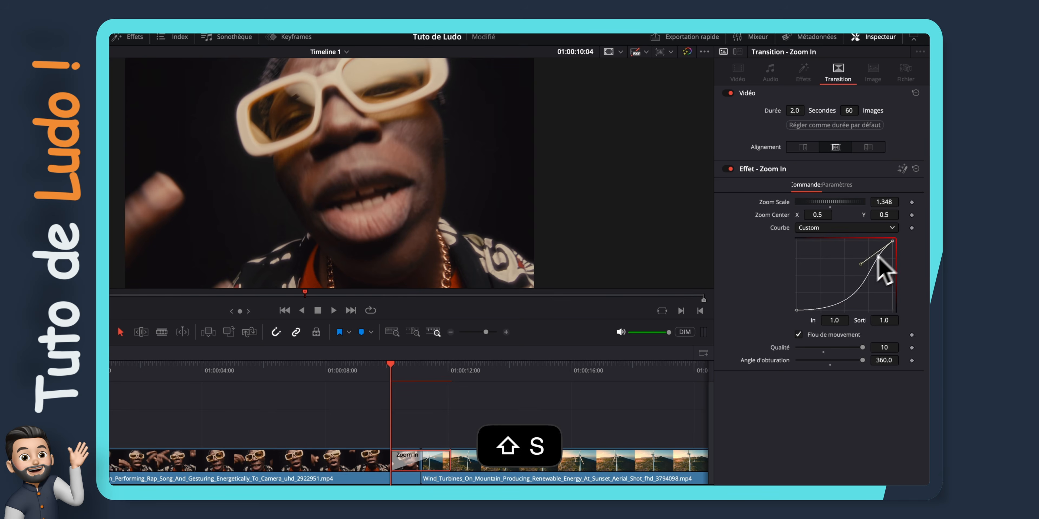
Step: Play the timeline from before the Zoom In transition to review the animation
{"action": "left_click", "coordinate": [351, 368]}
{"action": "key", "text": "space"}
{"action": "key", "text": "space"}
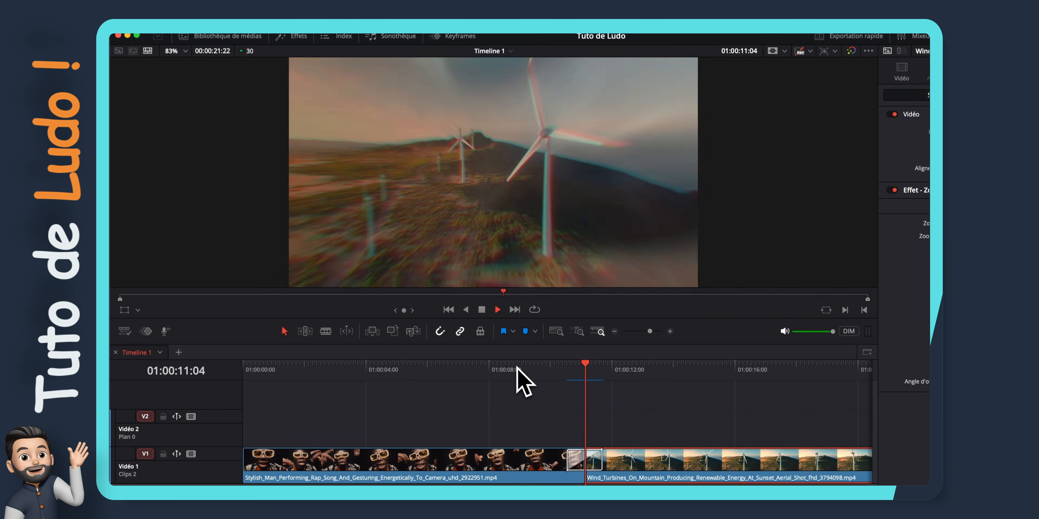
{"action": "left_click", "coordinate": [518, 369]}
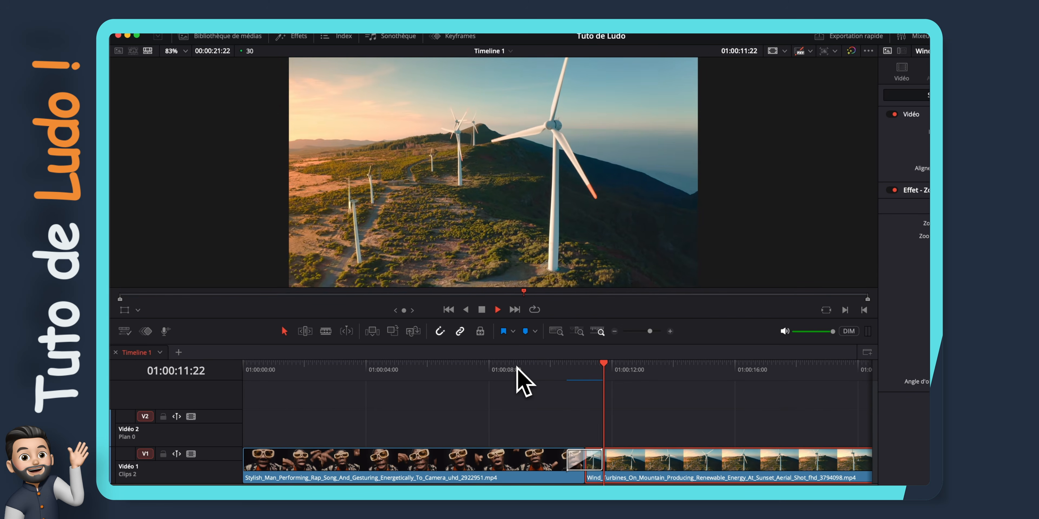
Step: Save the customized Zoom In transition as a transition preset named Zoom de fou
{"action": "left_click", "coordinate": [575, 467]}
{"action": "right_click", "coordinate": [564, 420]}
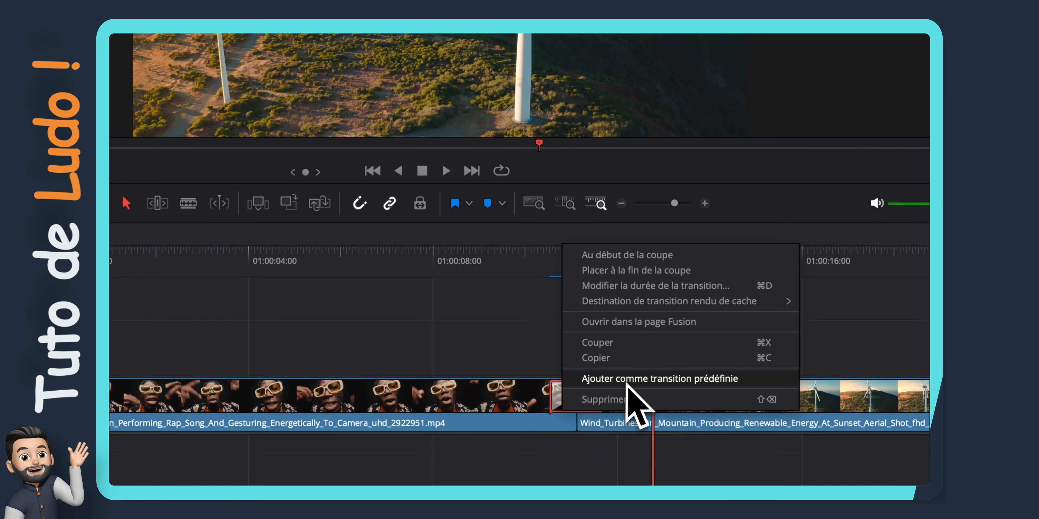
{"action": "left_click", "coordinate": [627, 379]}
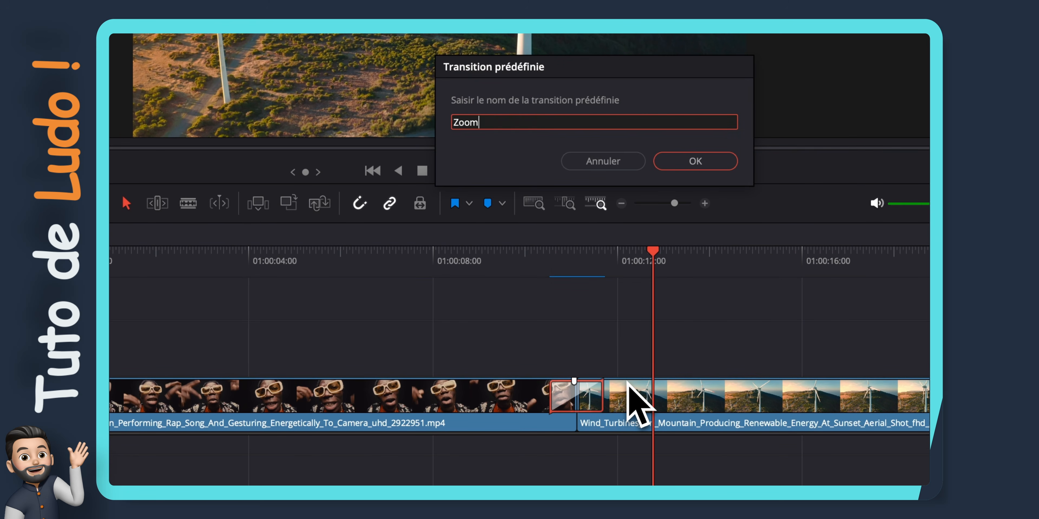
{"action": "left_click", "coordinate": [695, 162]}
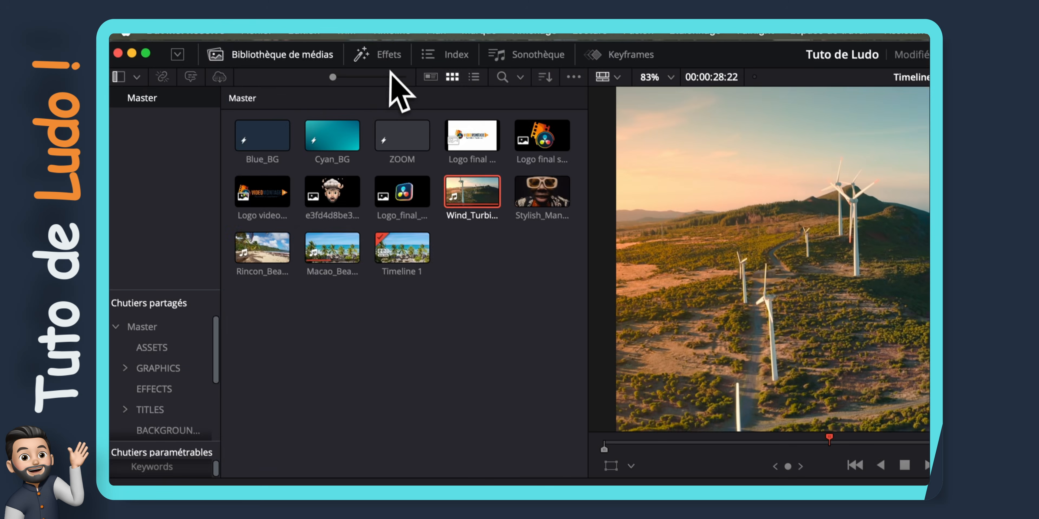
Step: Apply the Zoom de fou user transition at the cut after the Macao_Beach_Landscape clip and play it back
{"action": "left_click", "coordinate": [388, 57]}
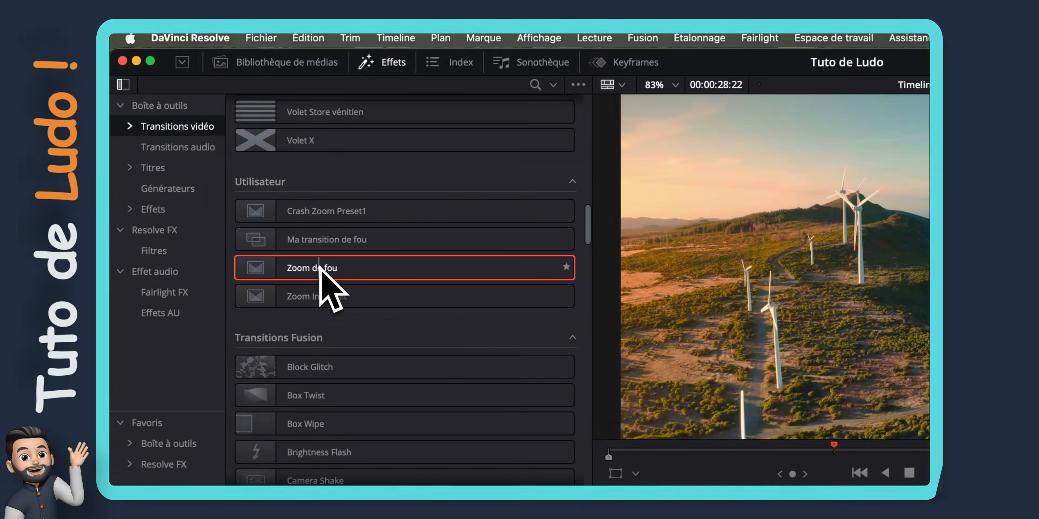
{"action": "left_click_drag", "start_coordinate": [323, 269], "coordinate": [559, 475]}
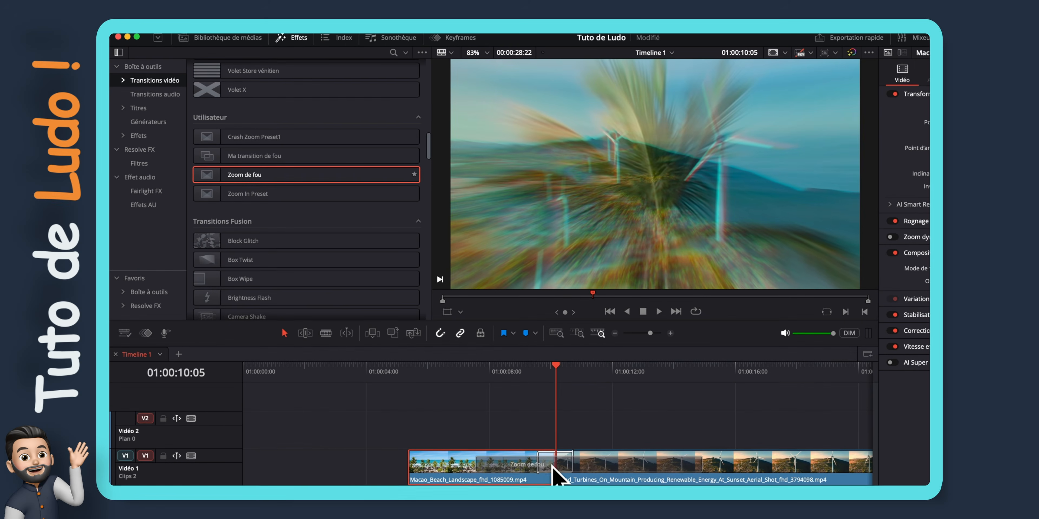
{"action": "key", "text": "space"}
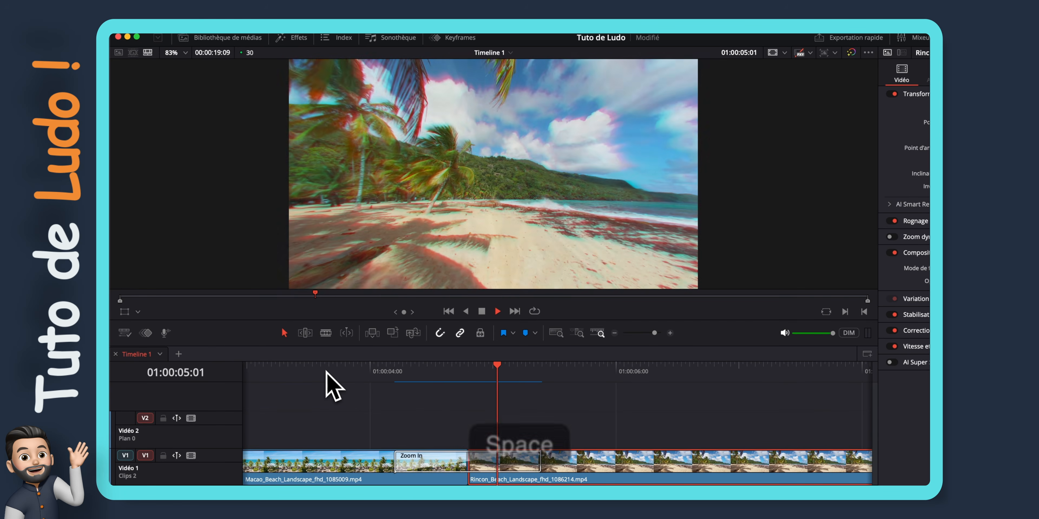
{"action": "left_click", "coordinate": [346, 369]}
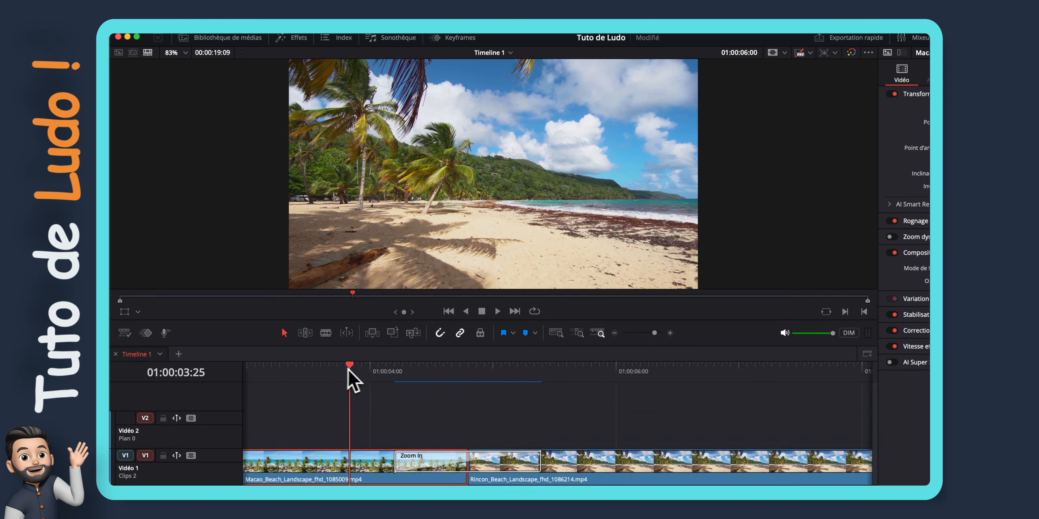